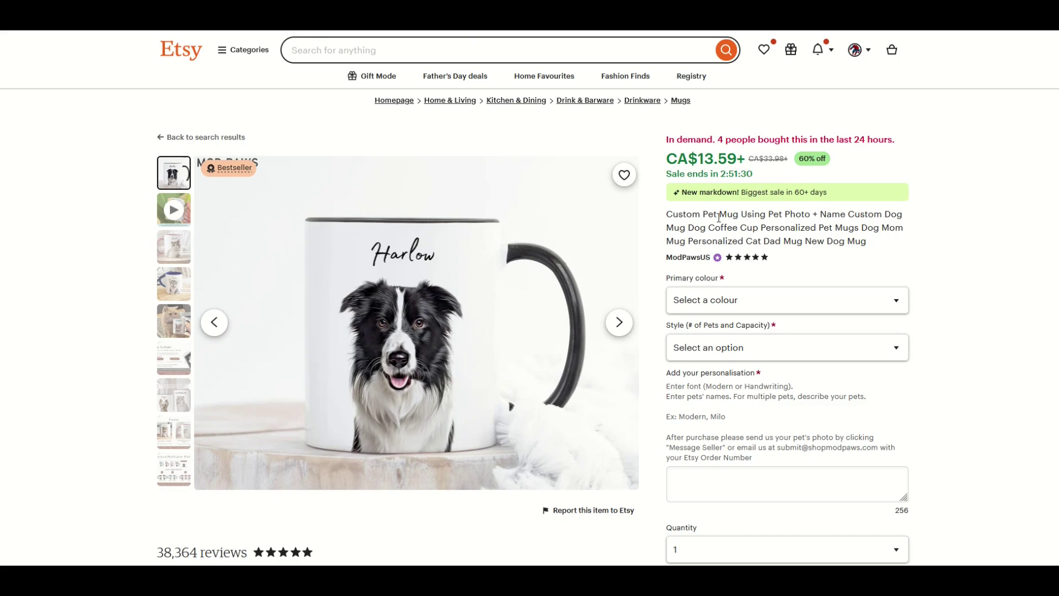
# Step: Configure the custom pet mug listing with the primary colour Black and the style 2 Pet - 11 Fluid Oz
pyautogui.scroll(-2, 743, 225)
pyautogui.click(729, 194)
pyautogui.click(678, 231)
pyautogui.click(705, 234)
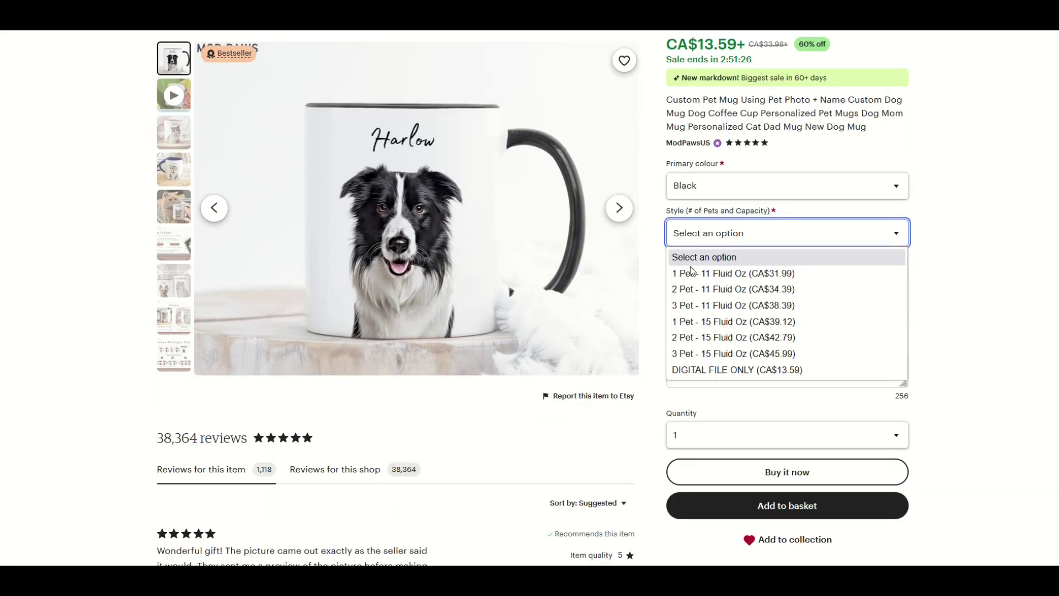
pyautogui.click(697, 288)
pyautogui.scroll(-2, 772, 276)
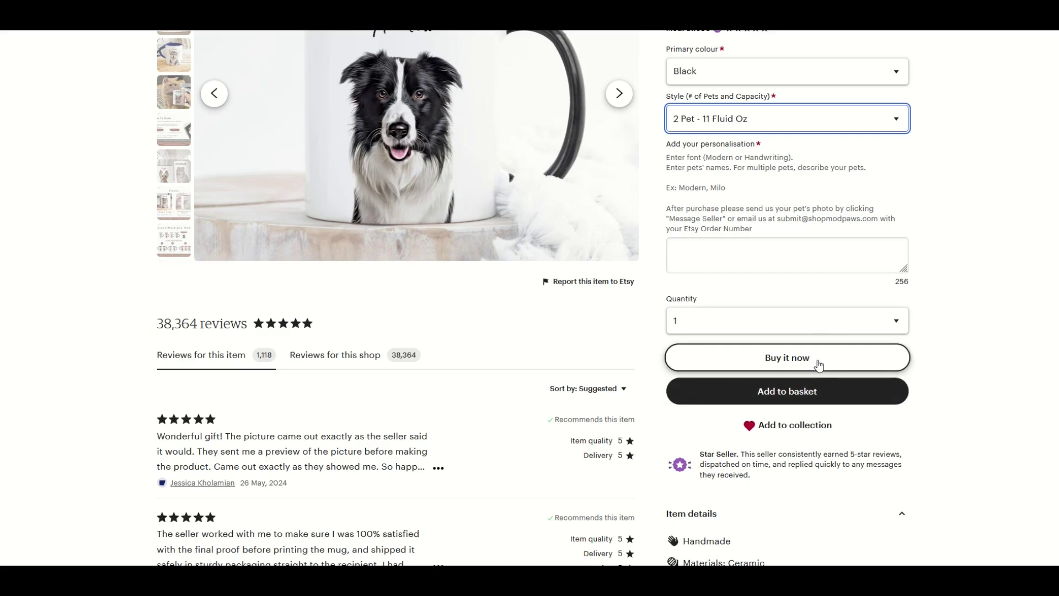
pyautogui.scroll(1, 817, 365)
pyautogui.scroll(2, 817, 365)
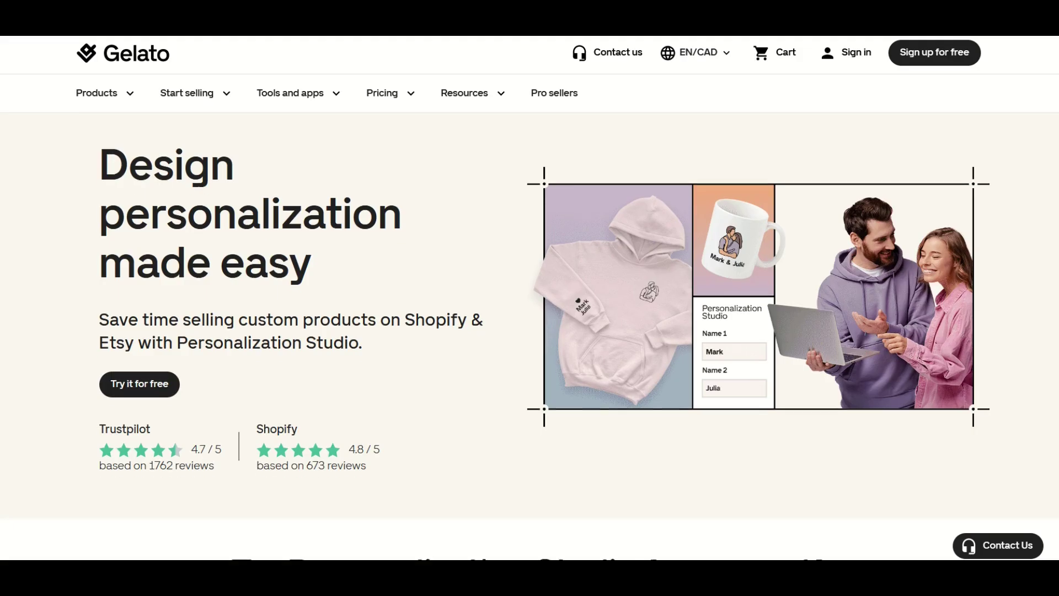
# Step: Switch to the Gelato website and examine the Personalization Studio landing page, including its product demo and feature sections
pyautogui.scroll(-7, 529, 331)
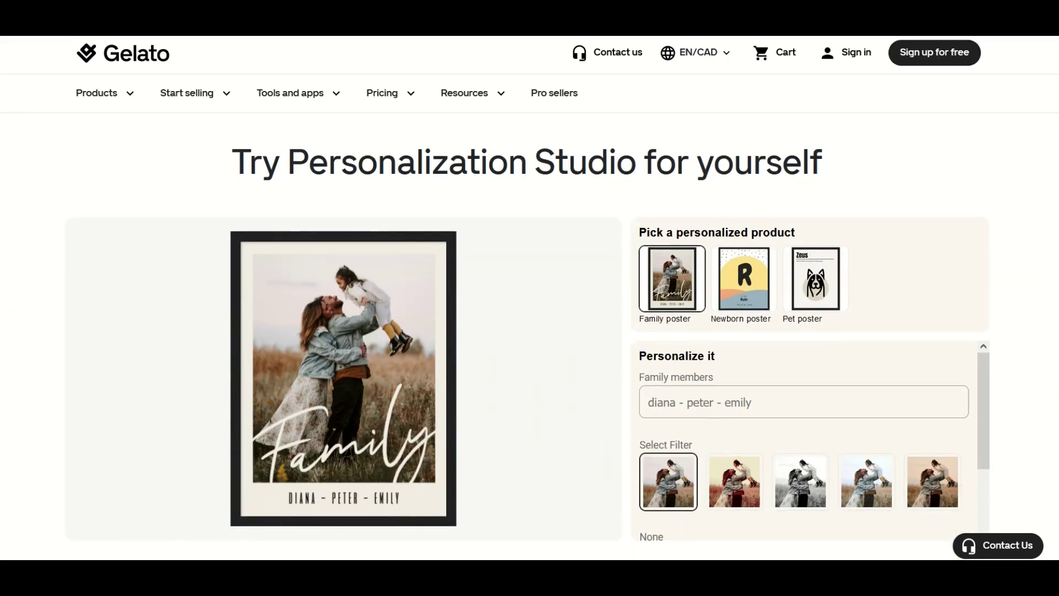
pyautogui.scroll(-8, 529, 331)
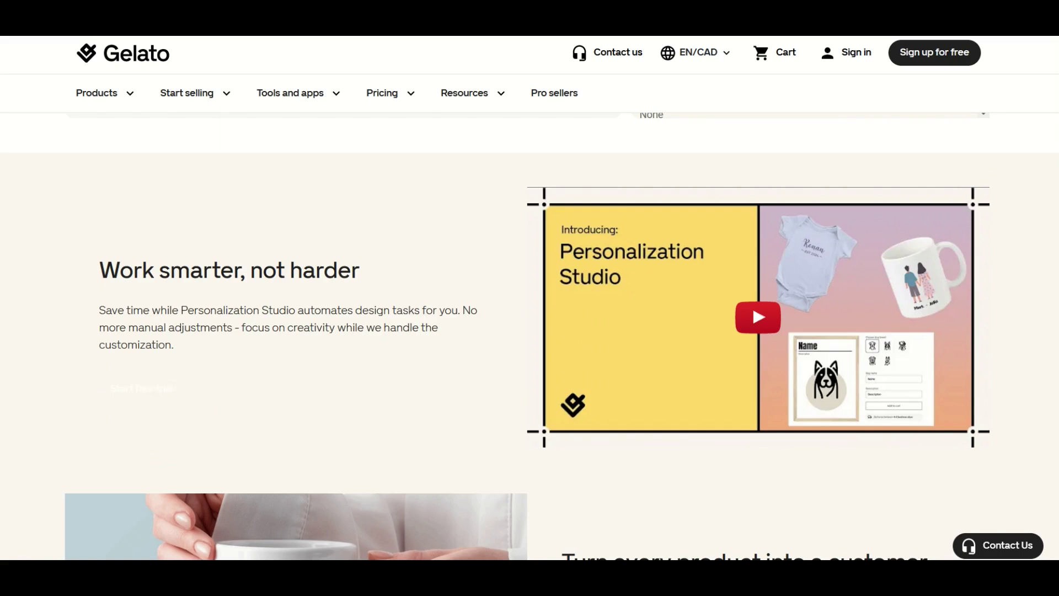
pyautogui.scroll(-5, 530, 331)
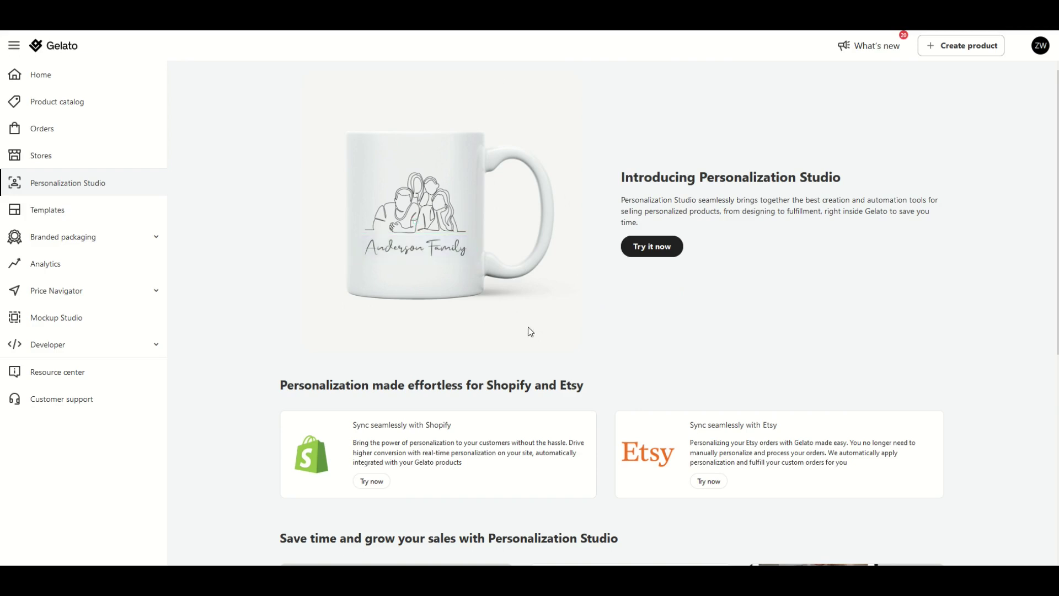
# Step: Open the Gelato product catalog and review the available product categories
pyautogui.click(57, 101)
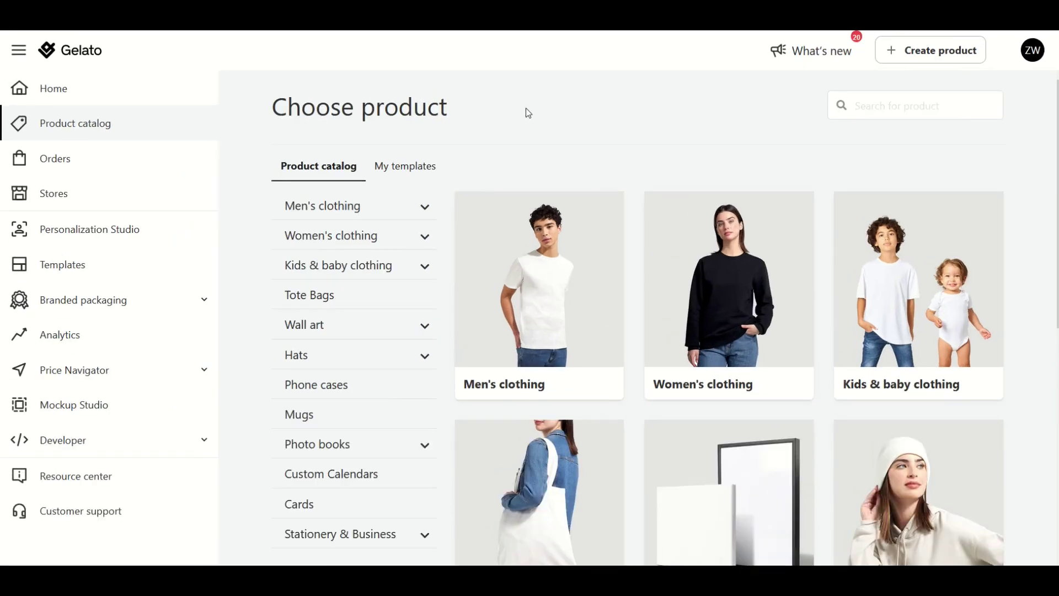
pyautogui.scroll(-2, 579, 132)
pyautogui.scroll(2, 552, 166)
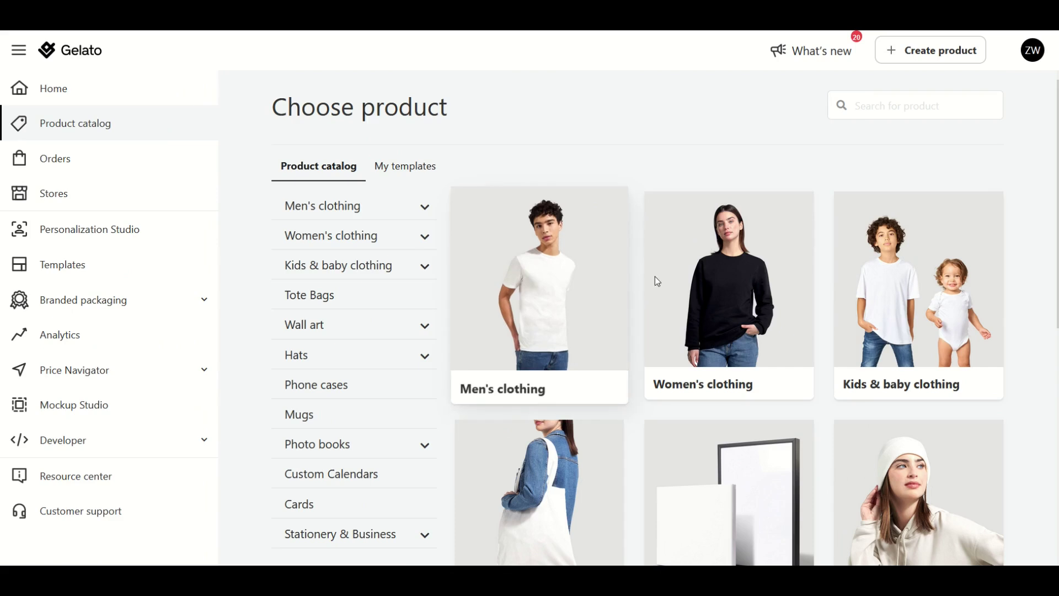
pyautogui.scroll(-3, 717, 264)
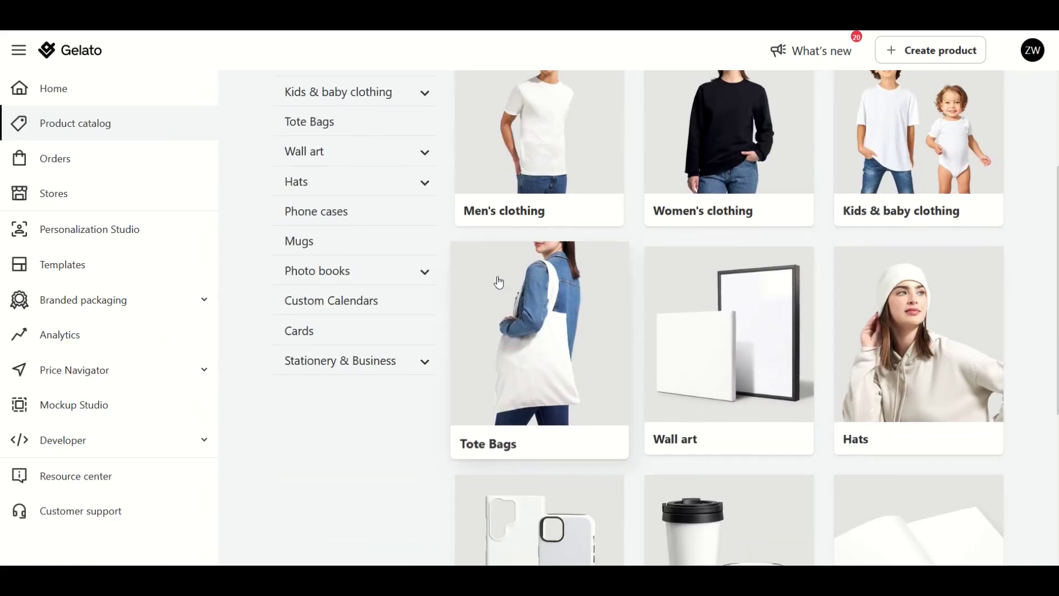
pyautogui.scroll(-1, 499, 283)
pyautogui.scroll(-3, 635, 293)
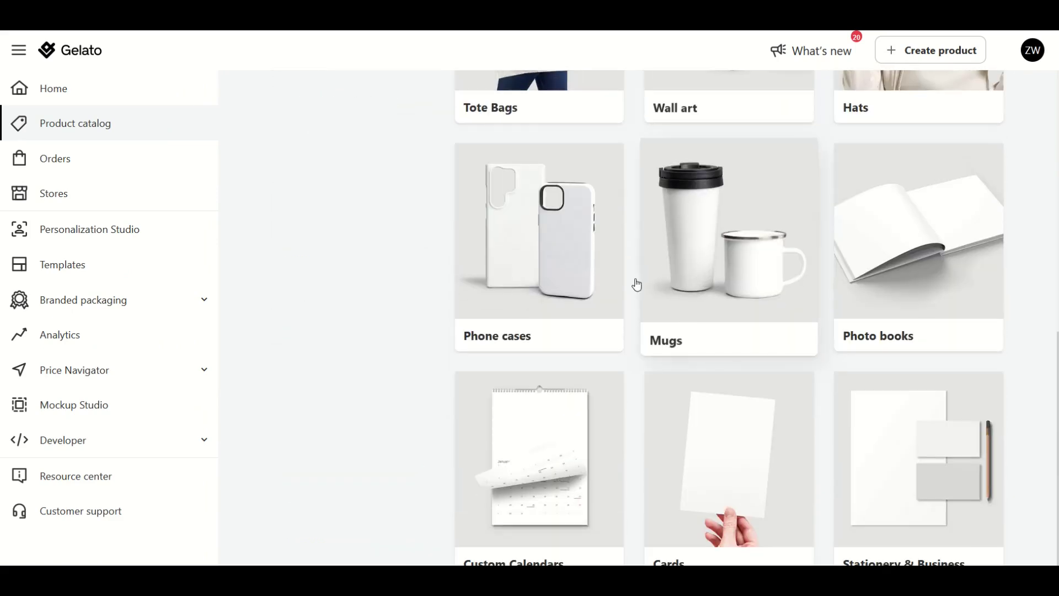
pyautogui.scroll(-1, 828, 278)
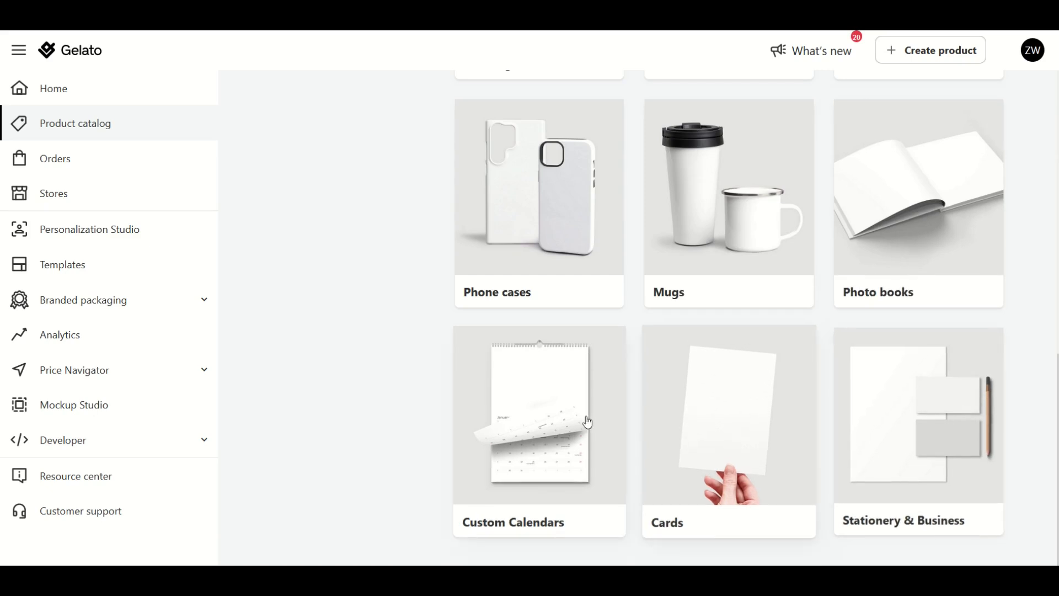
pyautogui.scroll(6, 518, 420)
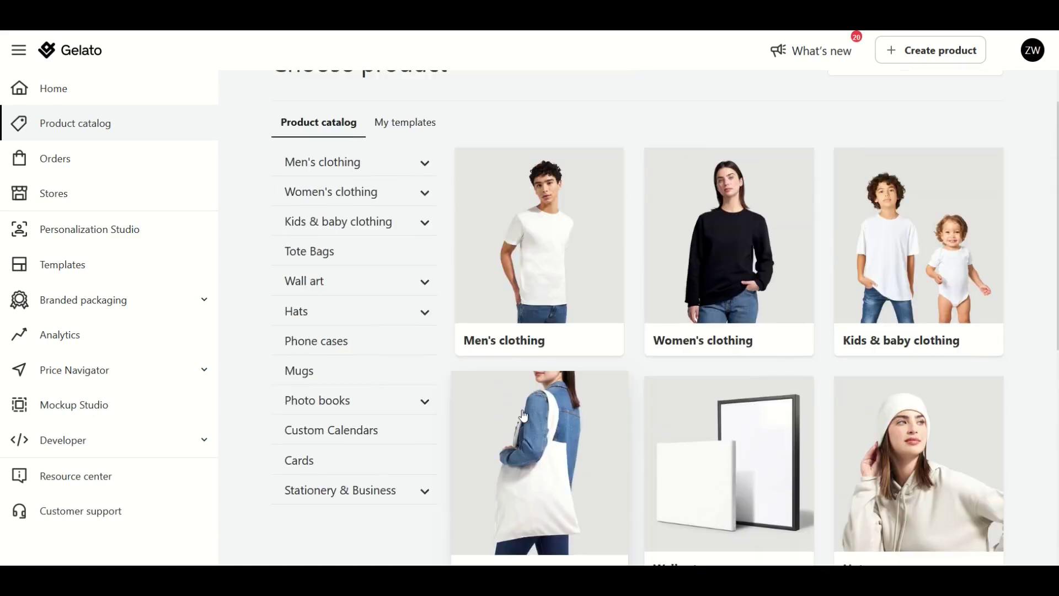
# Step: Open the Hoodies category within women's clothing
pyautogui.click(701, 340)
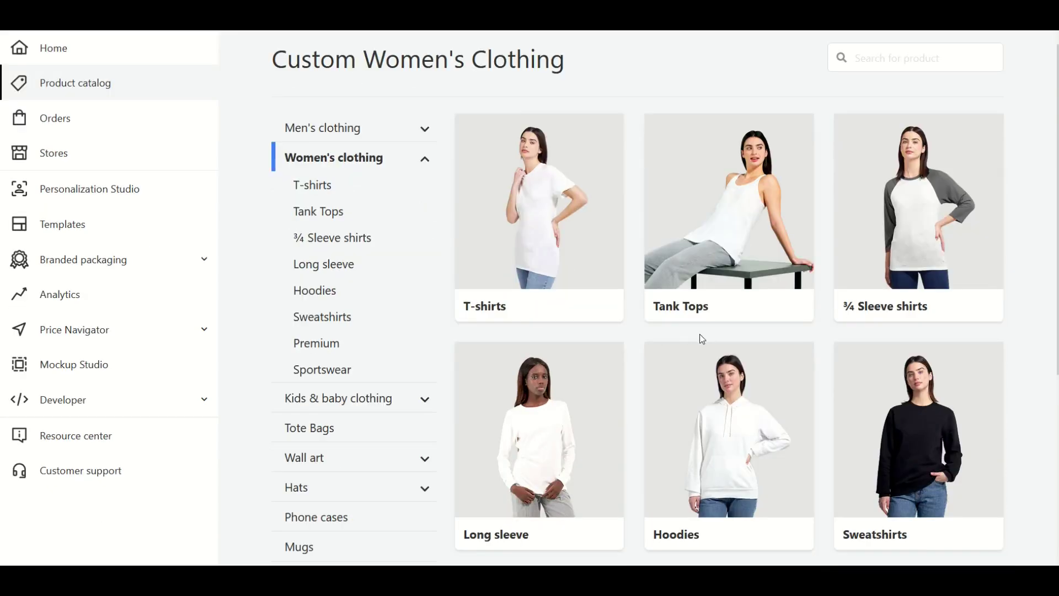
pyautogui.scroll(-3, 577, 236)
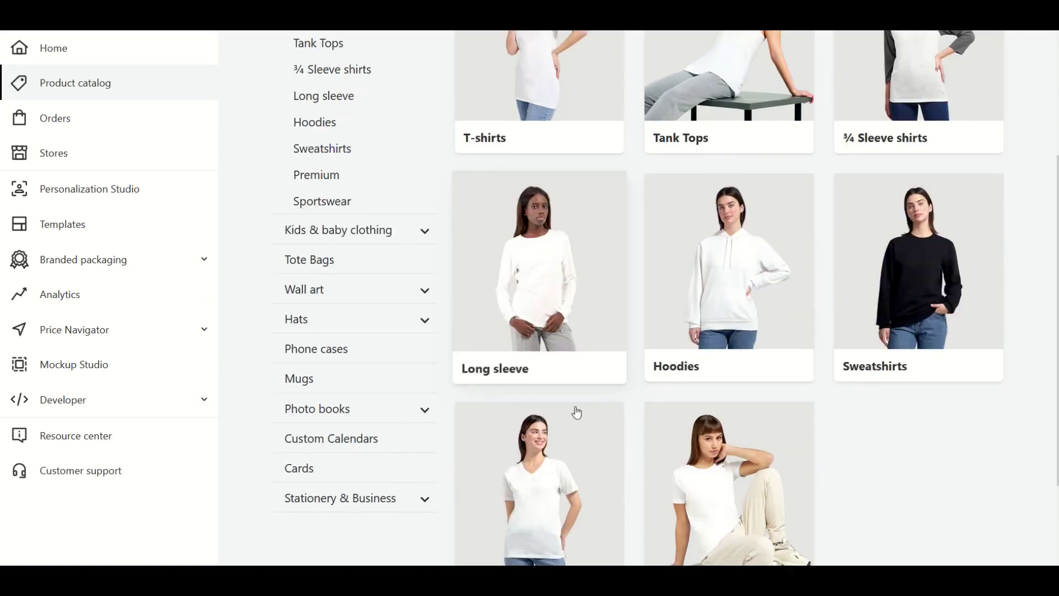
pyautogui.click(728, 287)
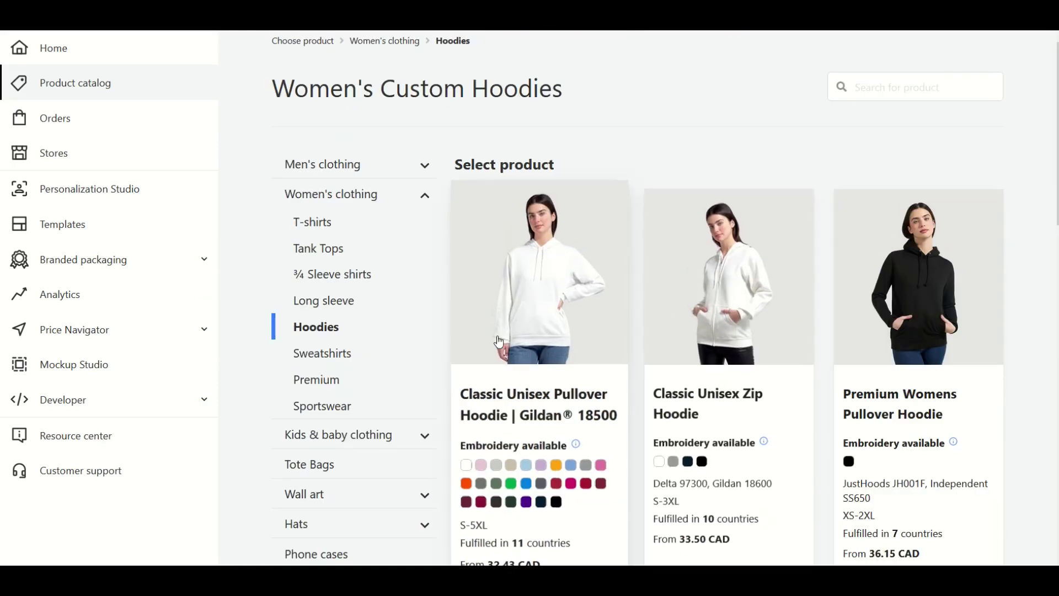
# Step: Compare the hoodies on offer, open the Classic Unisex Pullover Hoodie and choose the Royal color
pyautogui.scroll(-4, 789, 265)
pyautogui.scroll(-6, 789, 266)
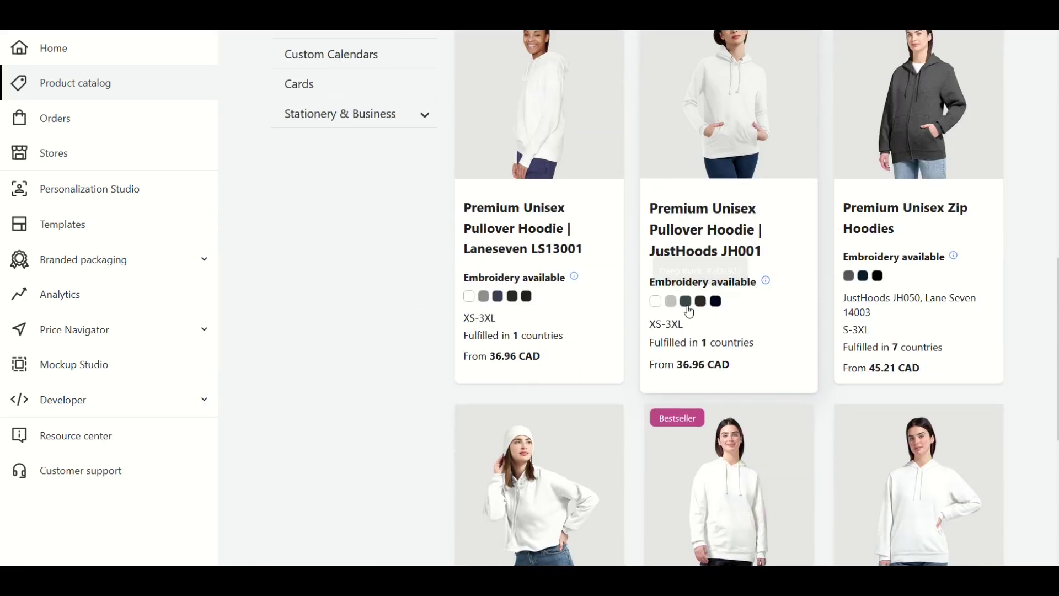
pyautogui.scroll(7, 717, 298)
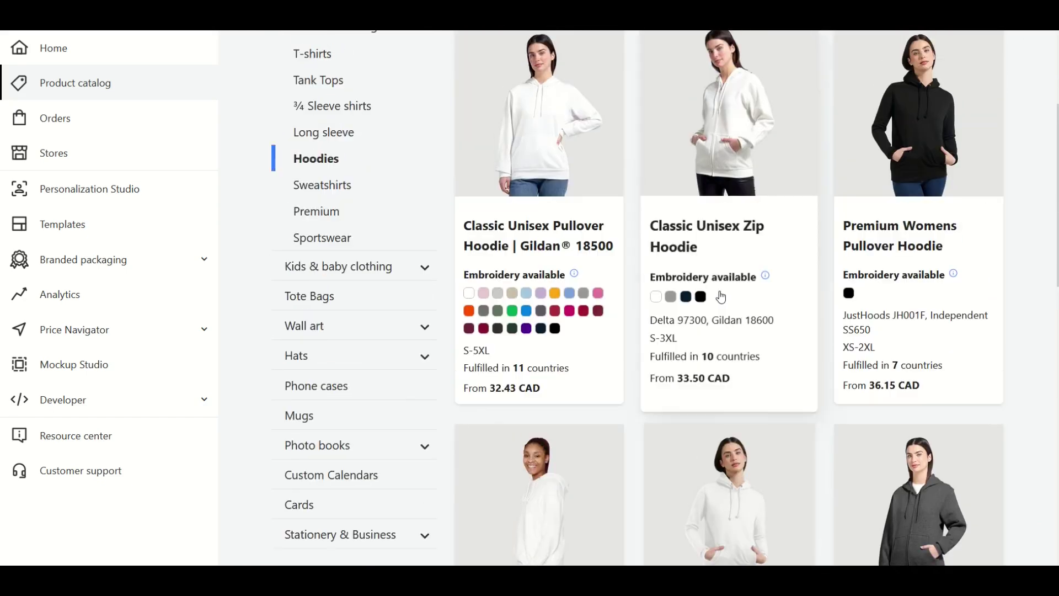
pyautogui.scroll(-6, 839, 163)
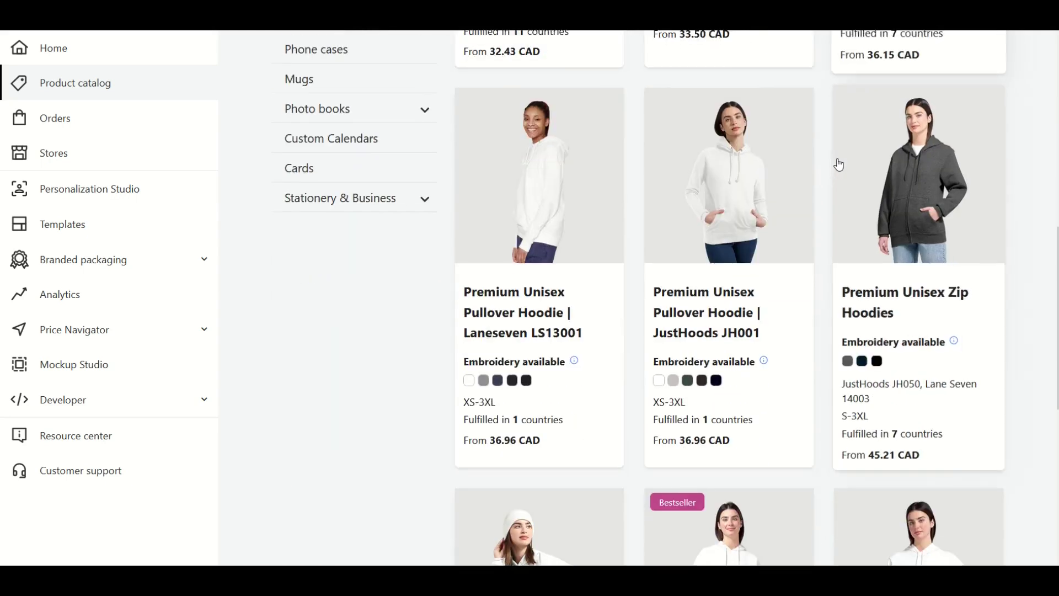
pyautogui.scroll(-7, 839, 164)
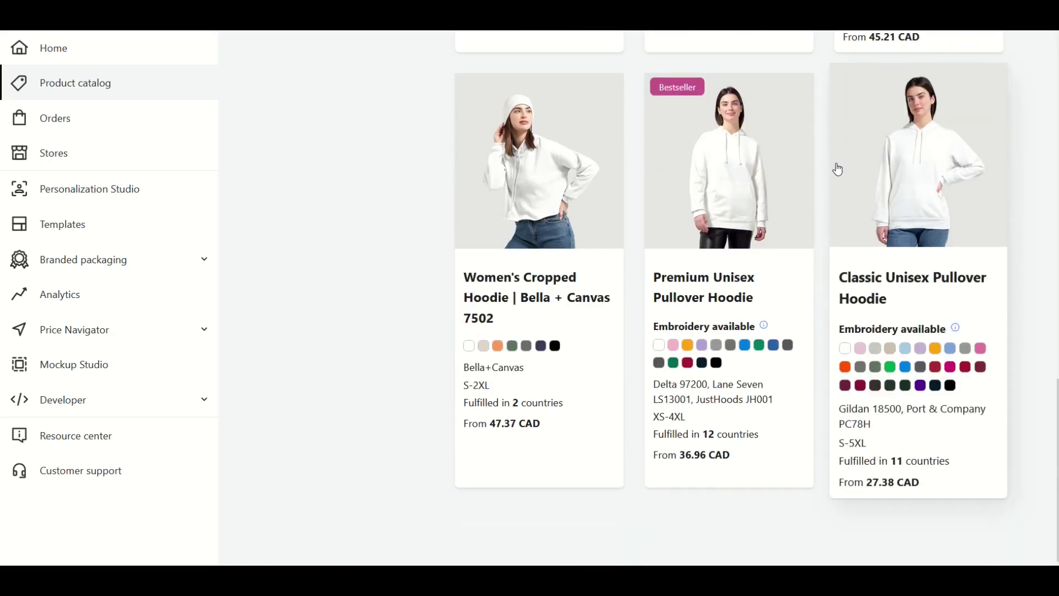
pyautogui.scroll(2, 837, 169)
pyautogui.click(890, 245)
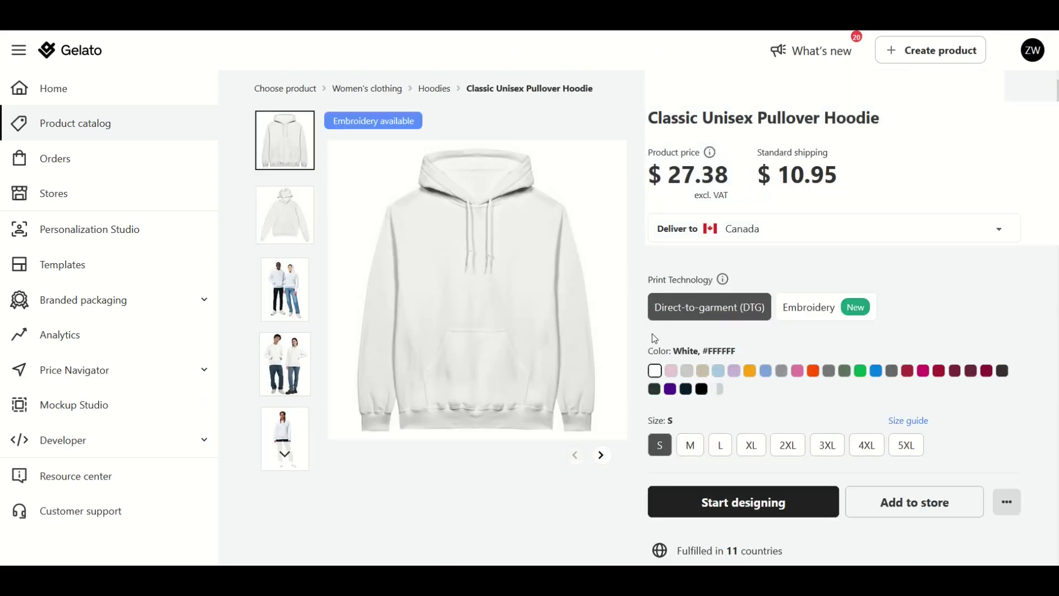
pyautogui.click(875, 370)
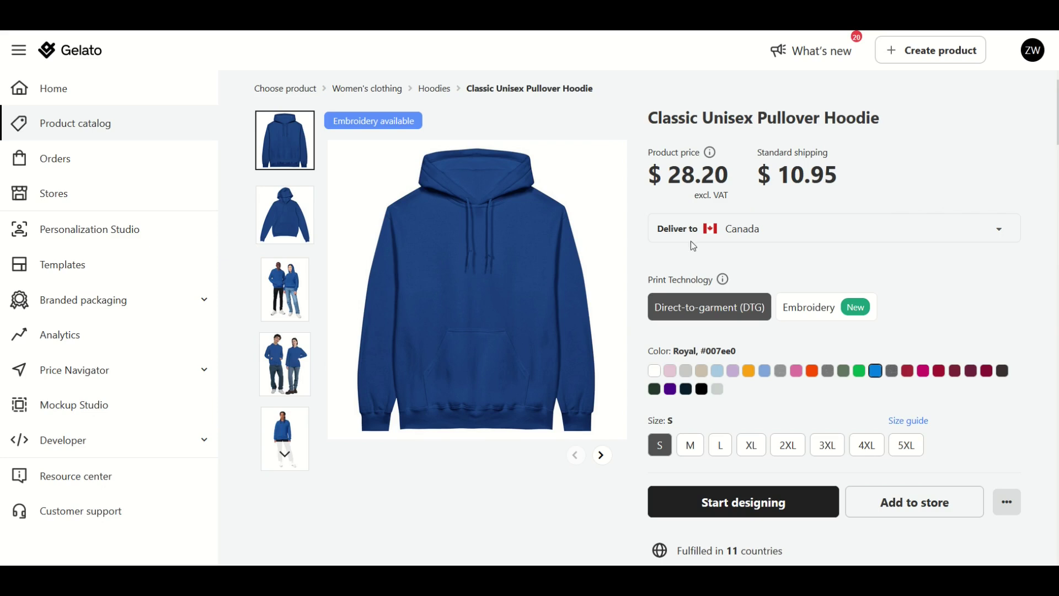
# Step: Open Personalization Studio and review its Shopify and Etsy integrations, feature overview and FAQ
pyautogui.click(90, 229)
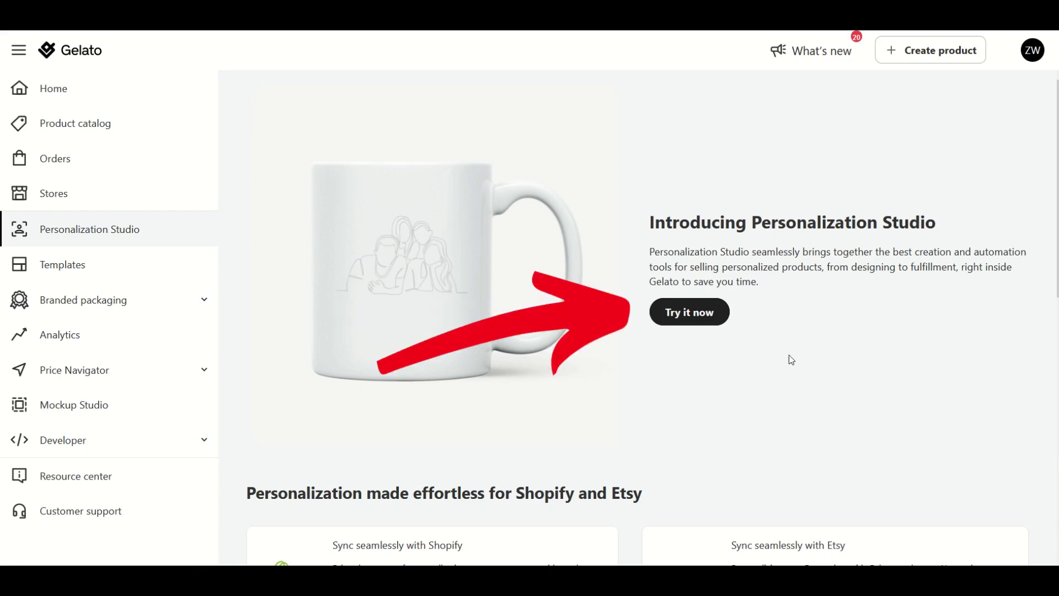
pyautogui.scroll(-7, 716, 296)
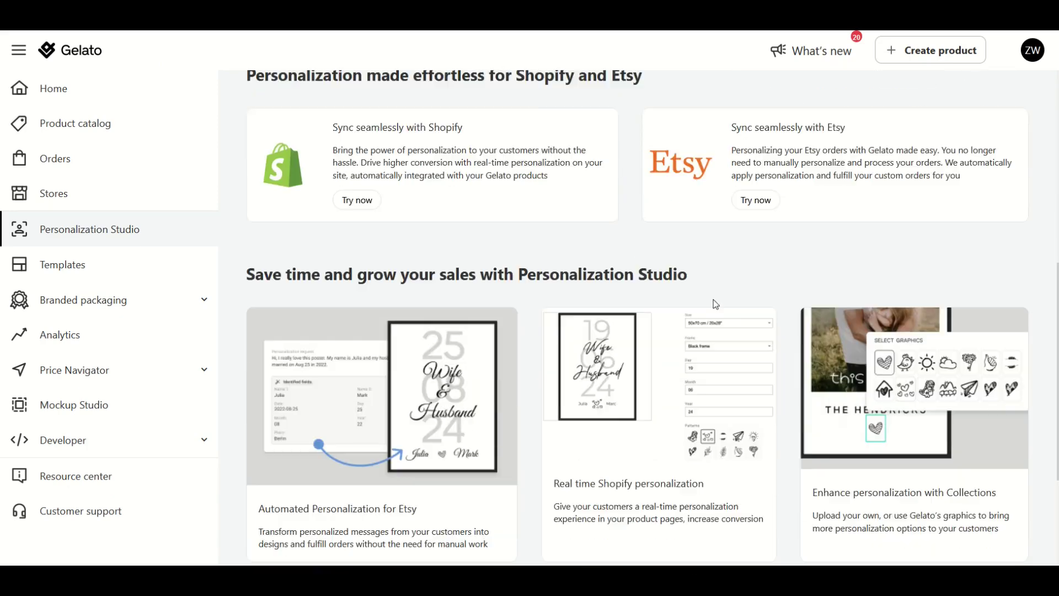
pyautogui.scroll(-6, 716, 304)
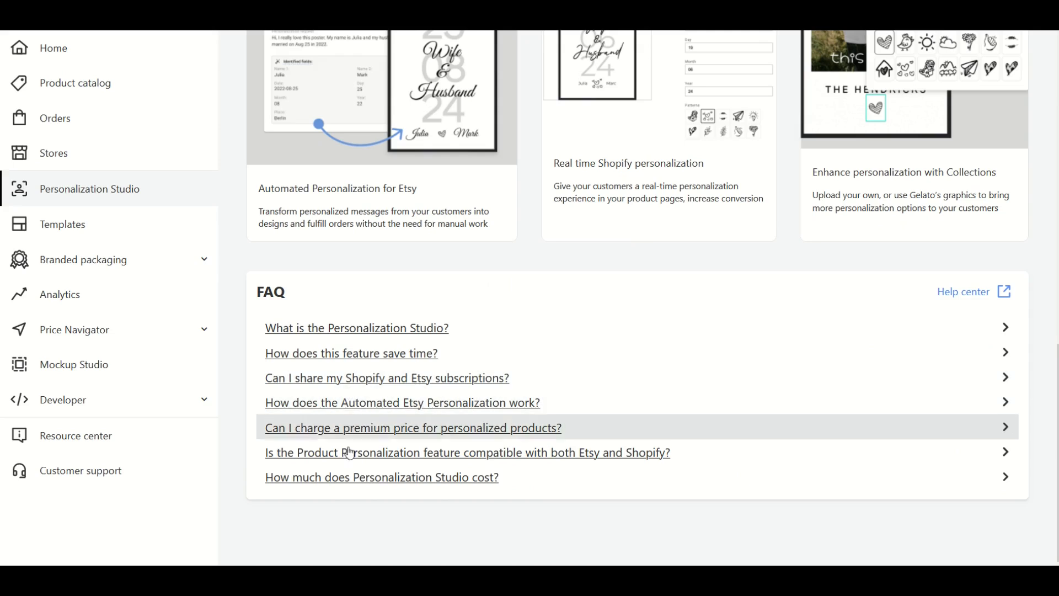
pyautogui.scroll(13, 349, 452)
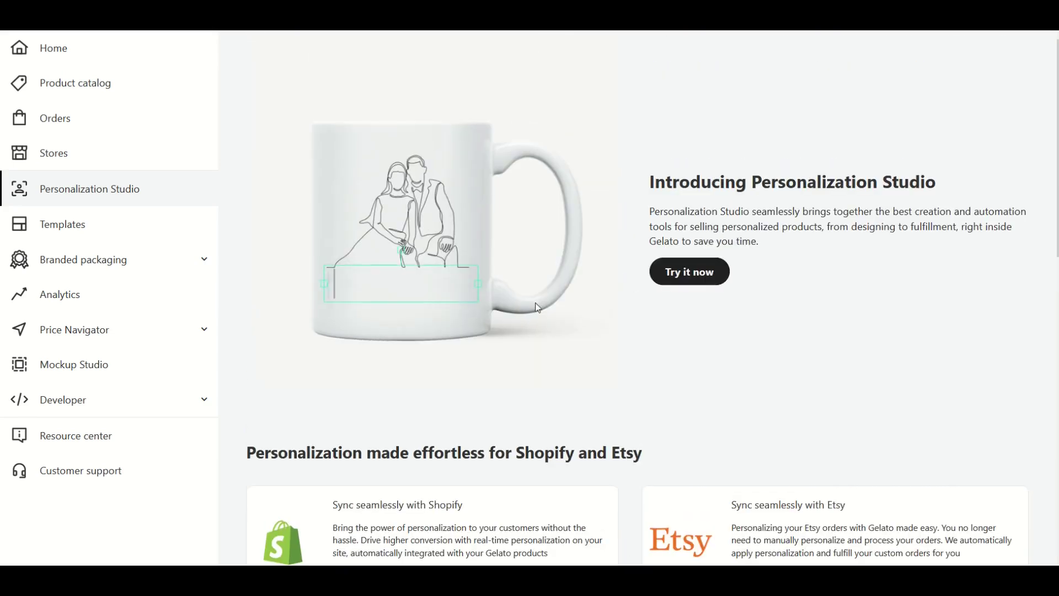
pyautogui.click(682, 272)
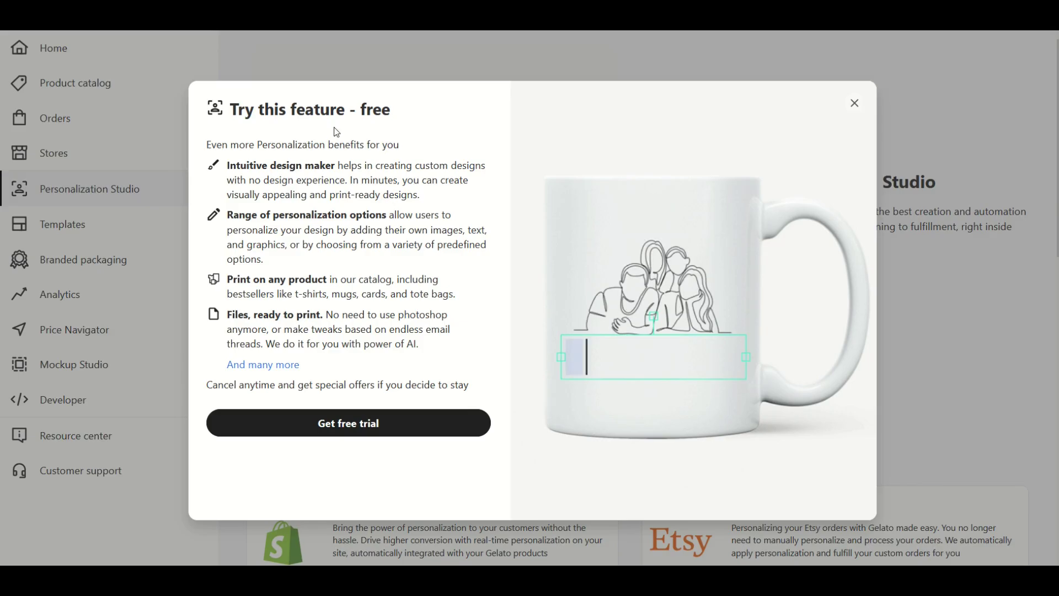
pyautogui.click(347, 425)
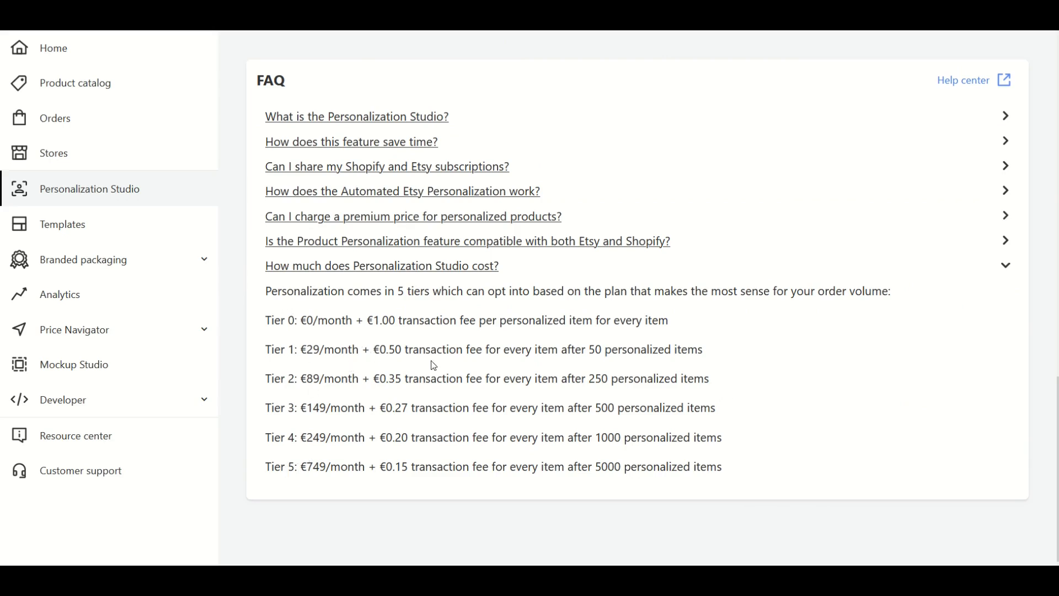
pyautogui.scroll(15, 455, 354)
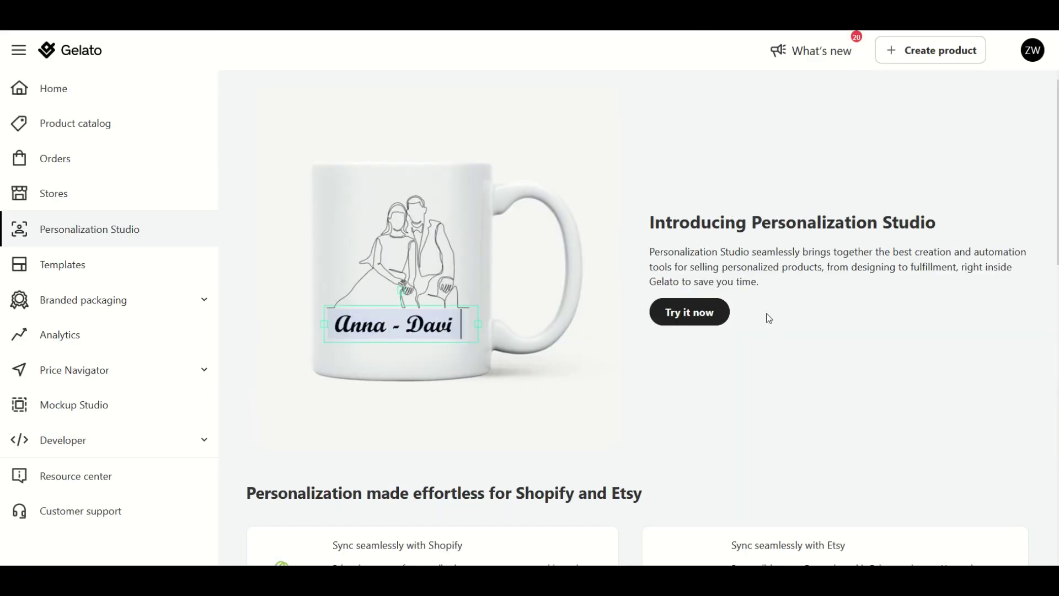
# Step: Start the 14-day Personalization Studio free trial on the $0.00/month plan, using PayPal for future payment
pyautogui.click(711, 314)
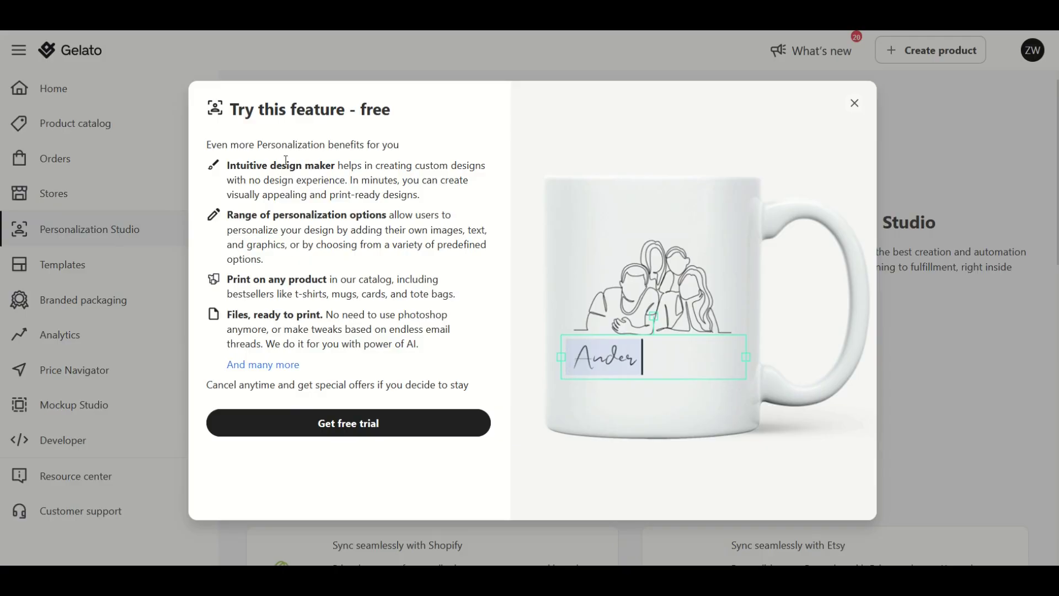
pyautogui.click(347, 431)
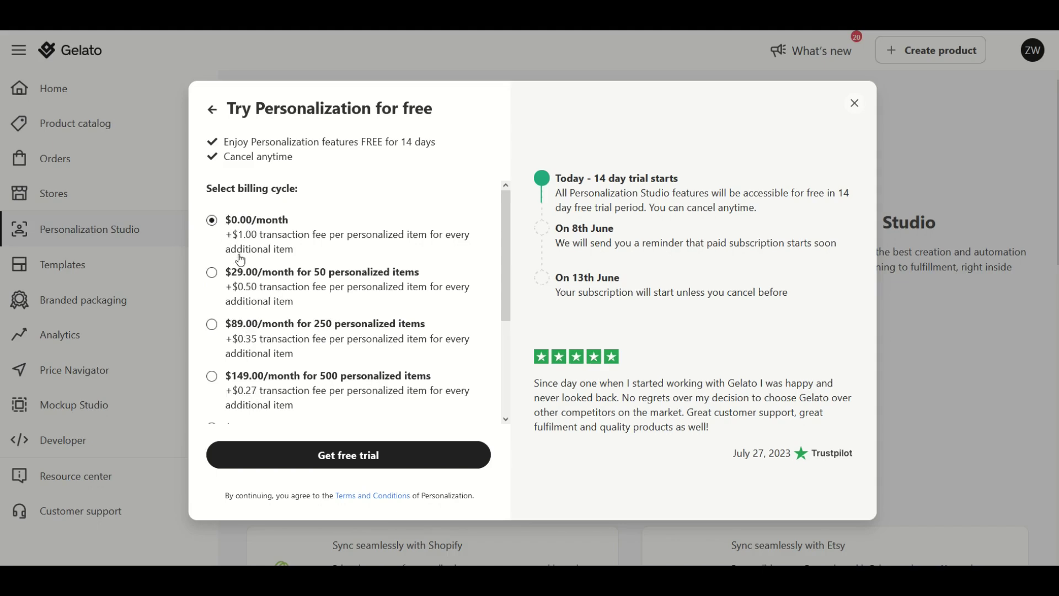
pyautogui.click(336, 462)
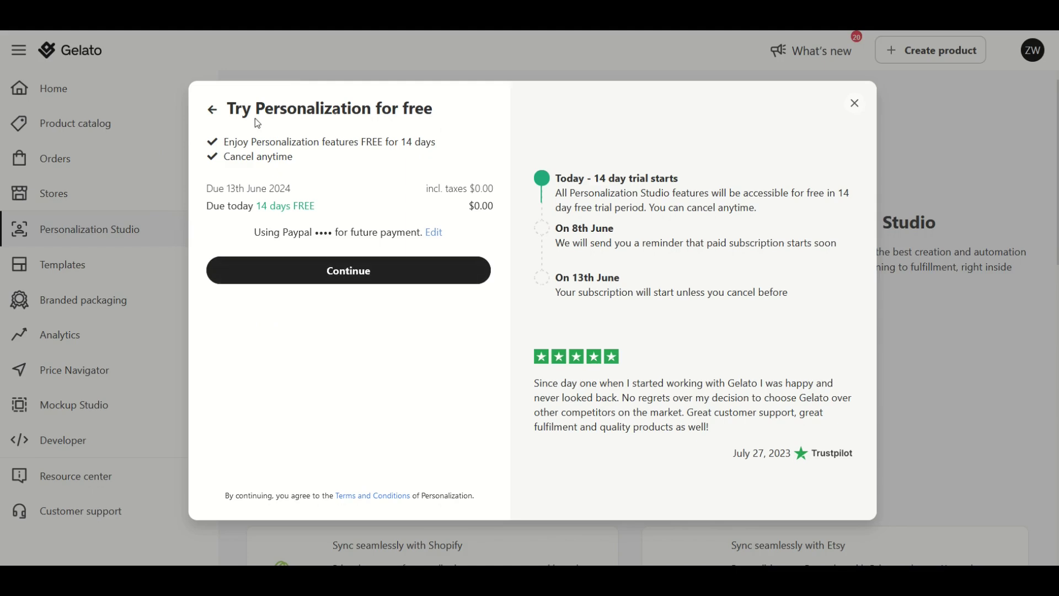
pyautogui.click(350, 273)
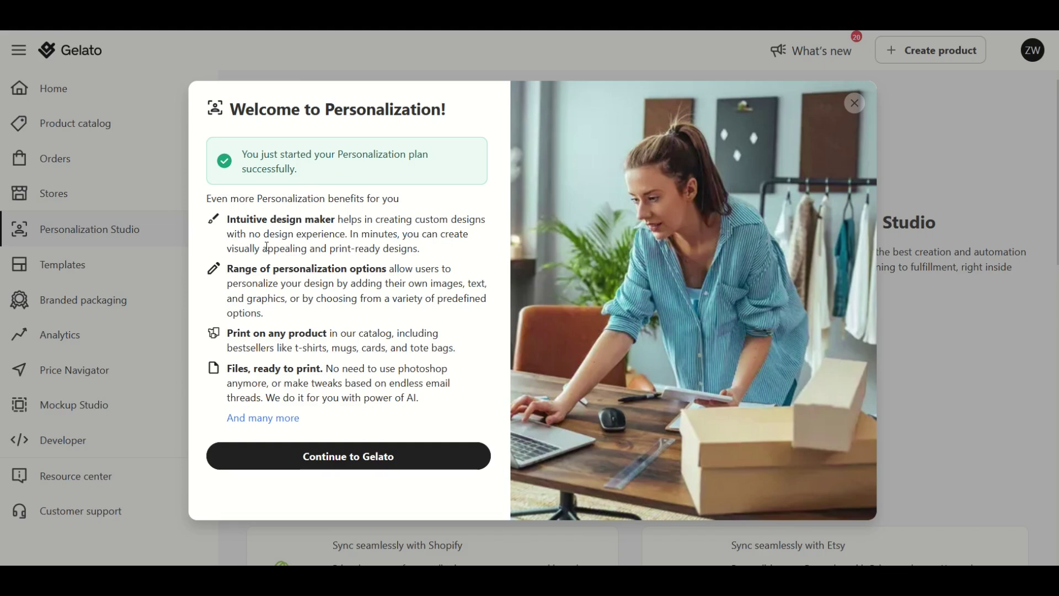
pyautogui.click(297, 461)
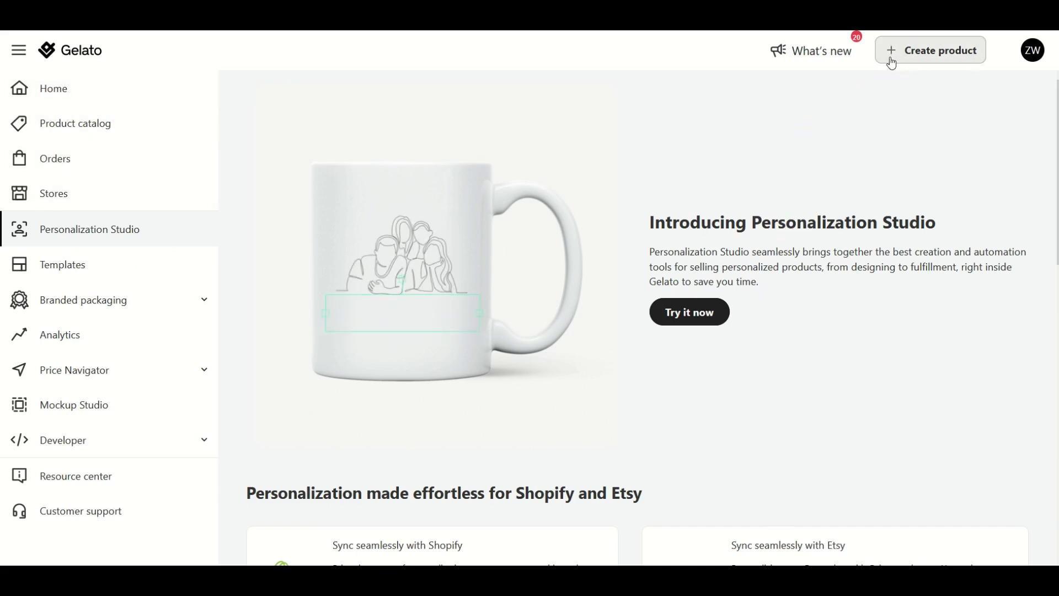
pyautogui.scroll(-5, 586, 273)
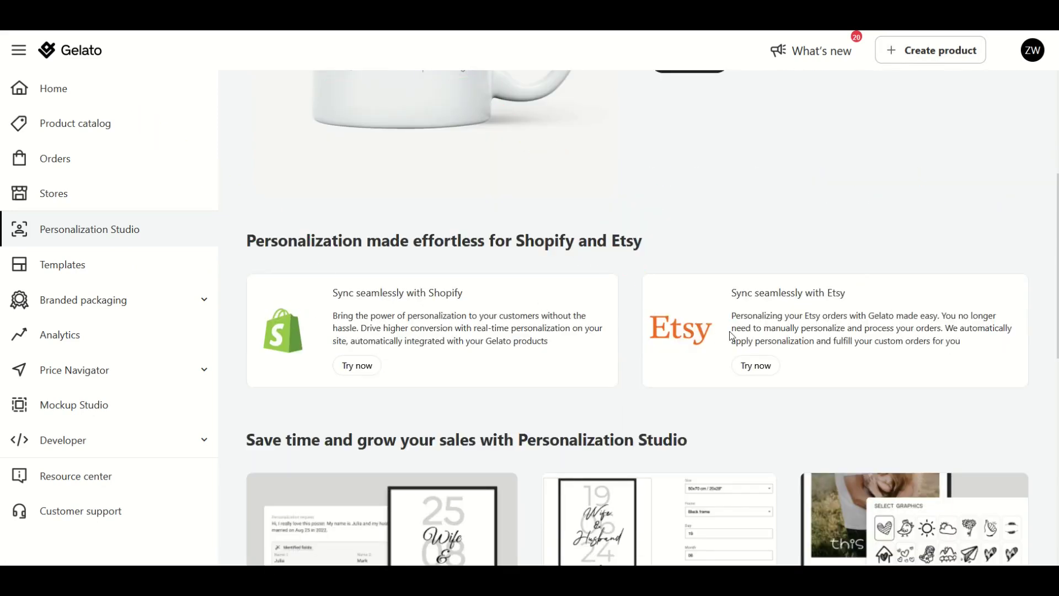
pyautogui.scroll(5, 731, 337)
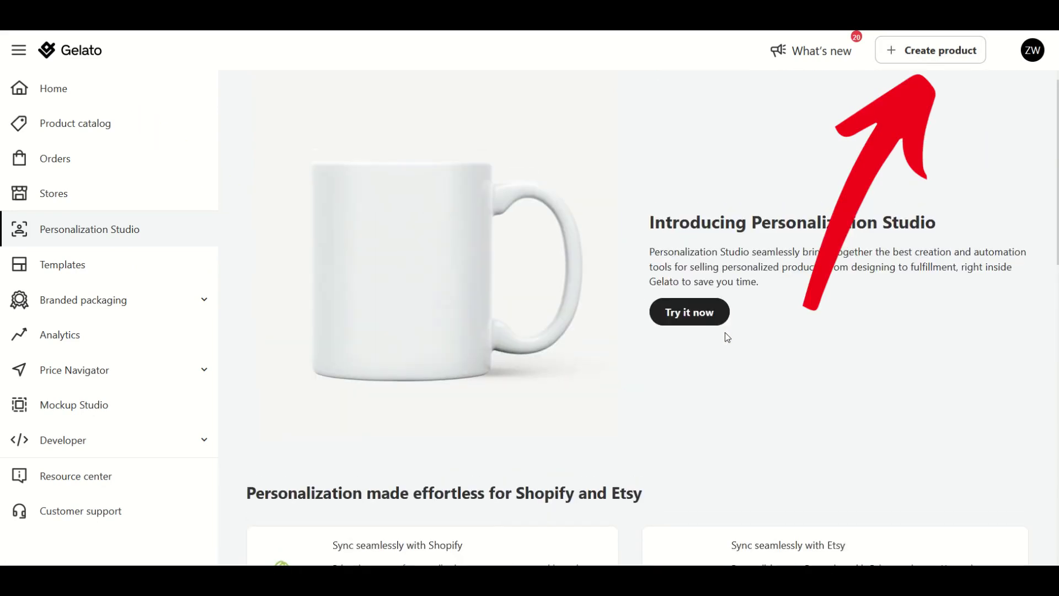
# Step: Create a single product from the Classic Unisex Pullover Hoodie | Gildan 18500 in the women's clothing Hoodies category
pyautogui.click(924, 57)
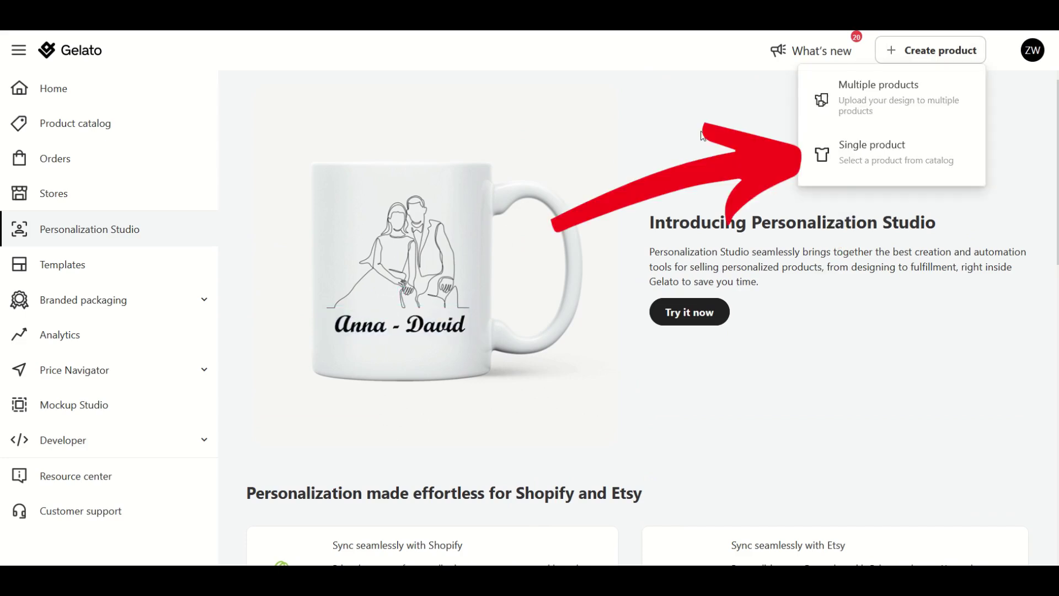
pyautogui.click(842, 172)
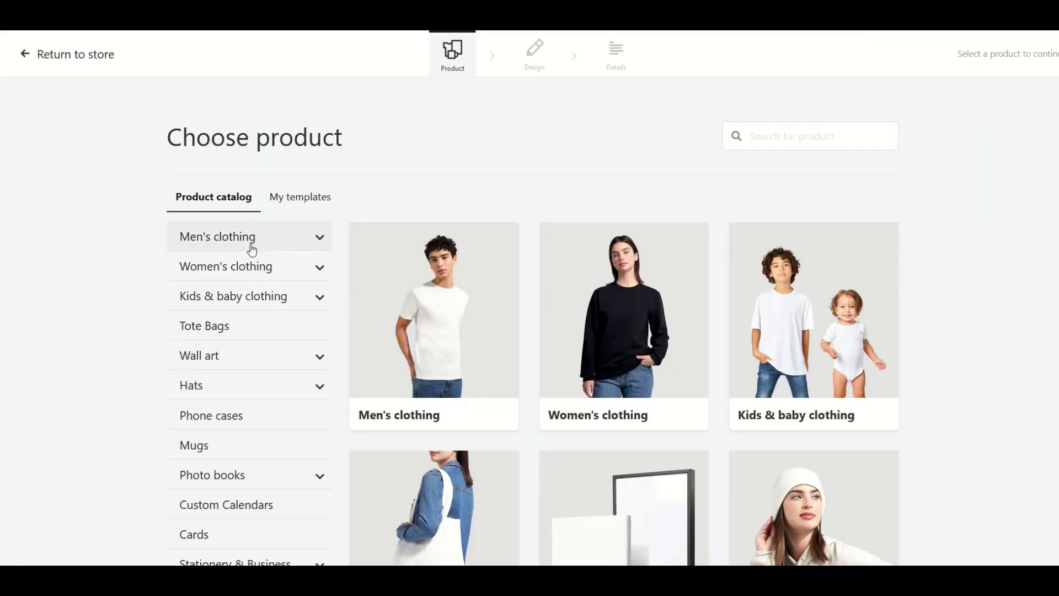
pyautogui.scroll(-2, 503, 374)
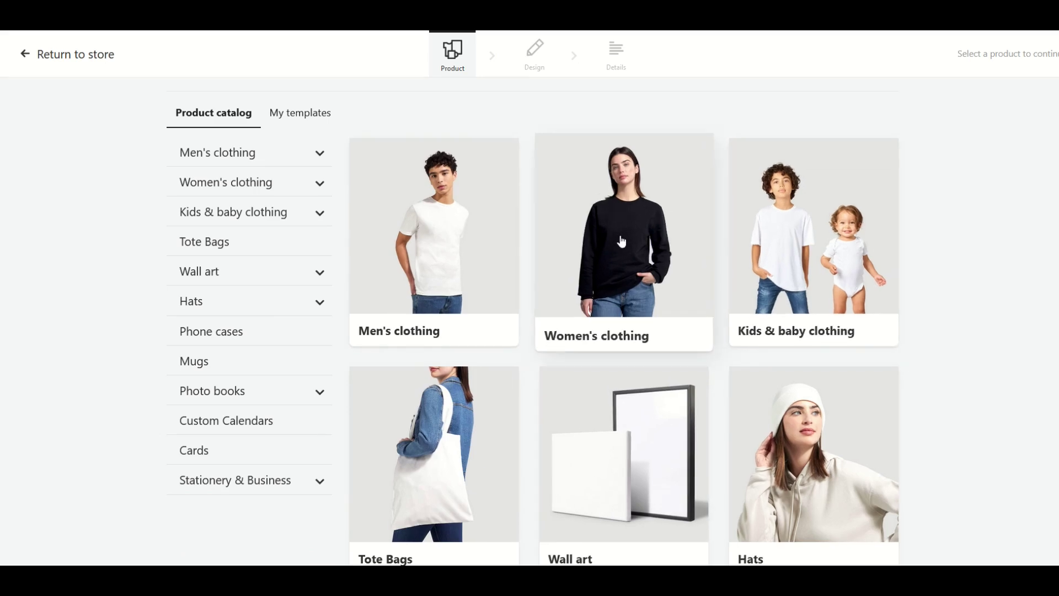
pyautogui.click(602, 217)
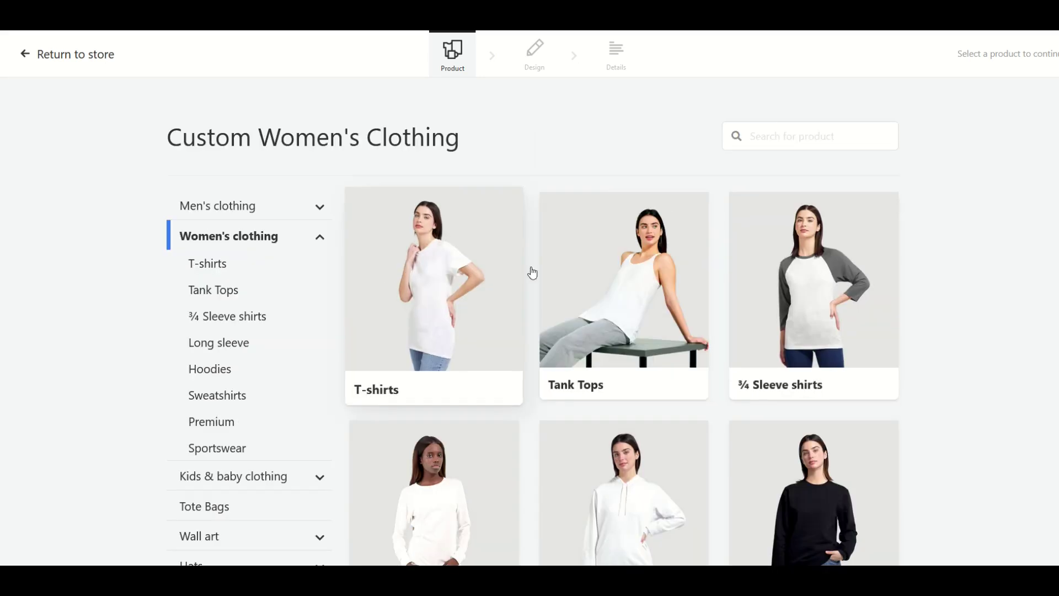
pyautogui.scroll(-5, 801, 285)
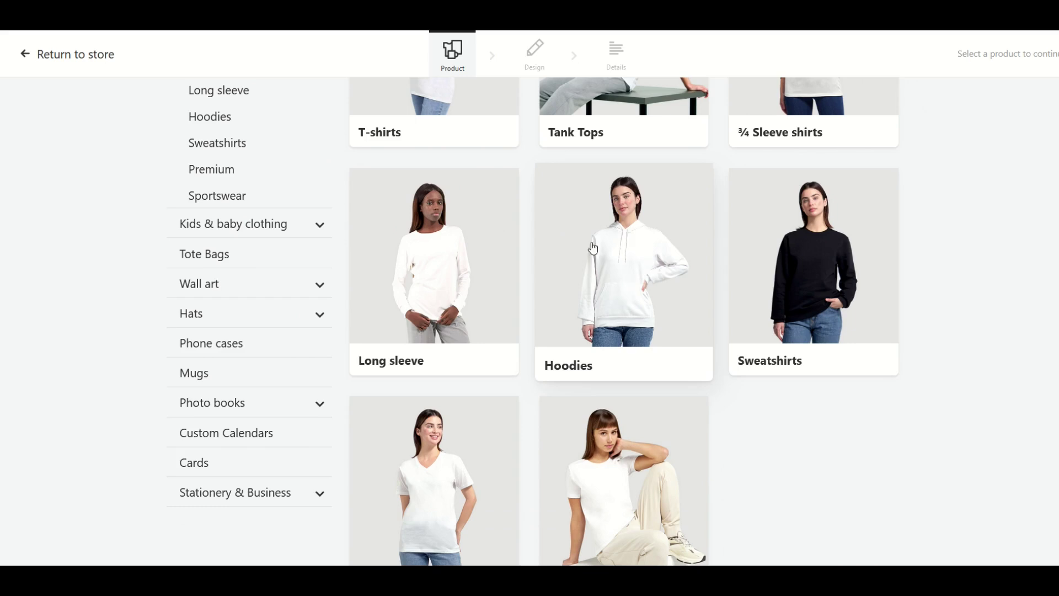
pyautogui.click(630, 260)
pyautogui.scroll(-1, 539, 343)
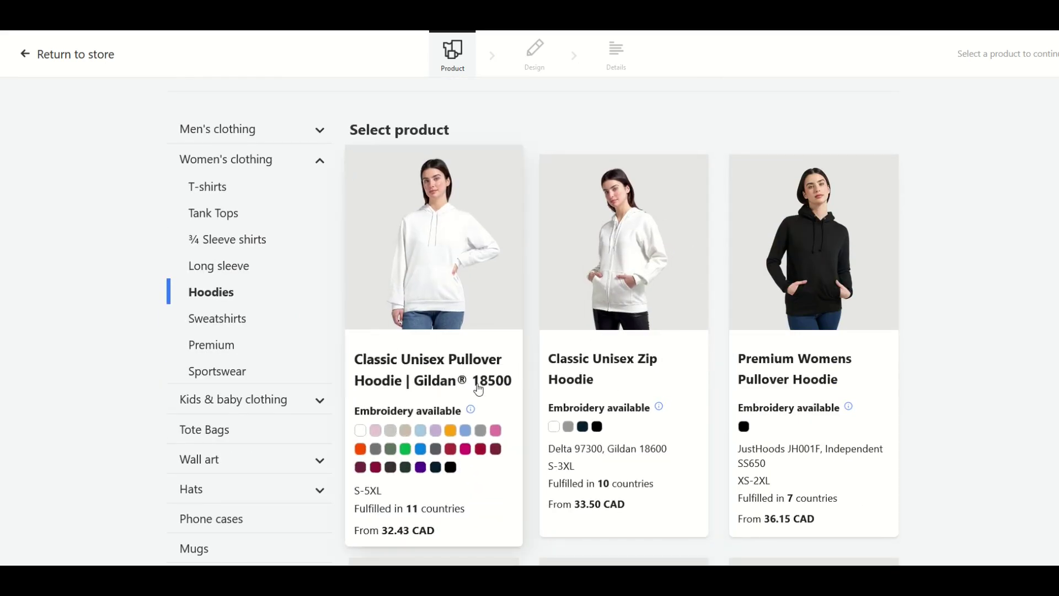
pyautogui.click(434, 272)
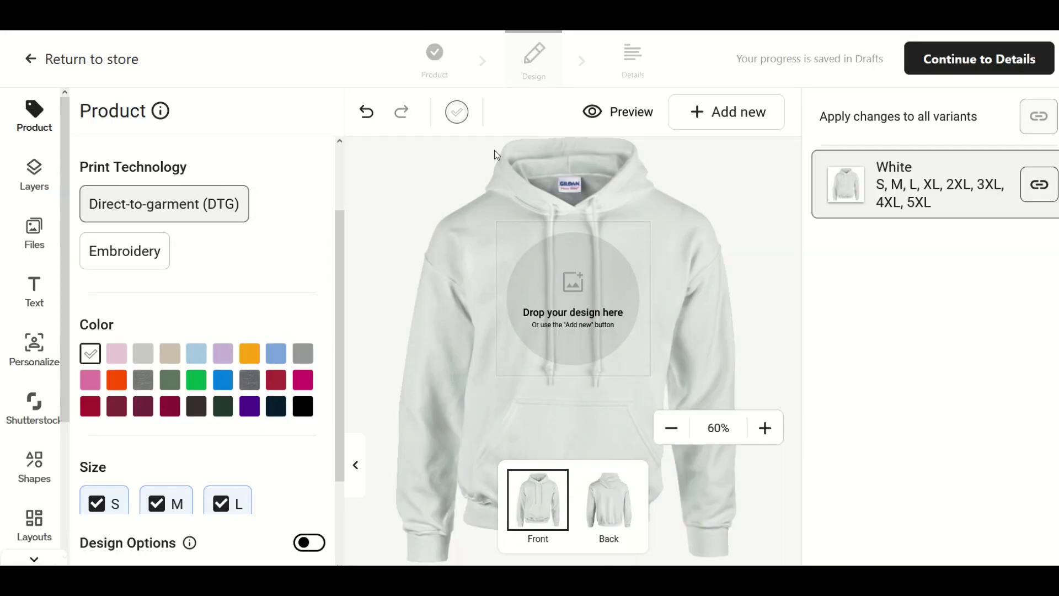
# Step: Try the Light Pink, Ash and Sand colors, keep only Light Pink by removing Sand, Ash and White, and check the sizes
pyautogui.click(116, 353)
pyautogui.click(143, 353)
pyautogui.click(170, 353)
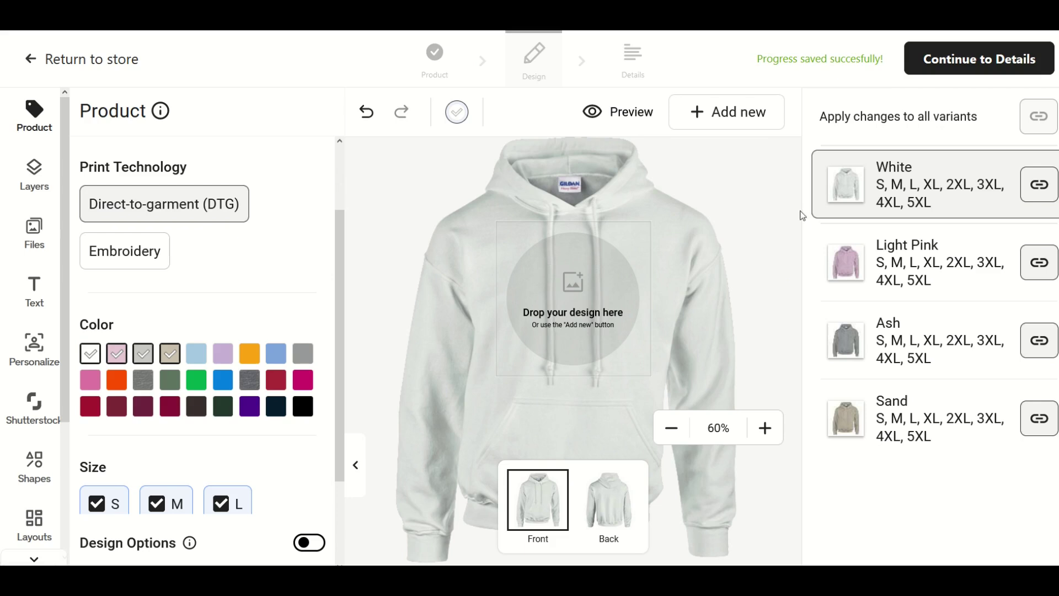
pyautogui.click(170, 353)
pyautogui.click(143, 353)
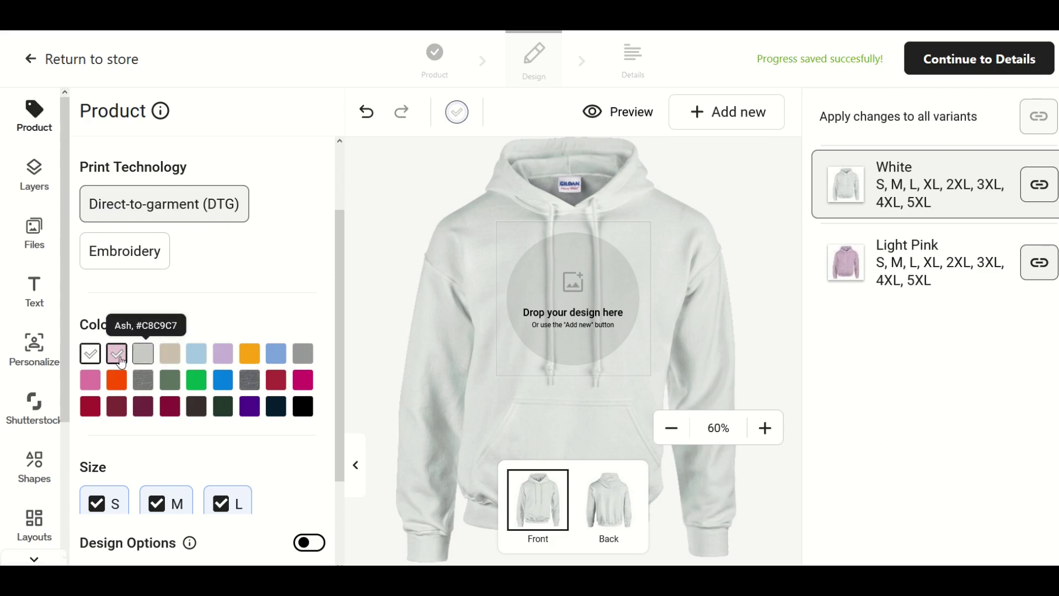
pyautogui.click(90, 353)
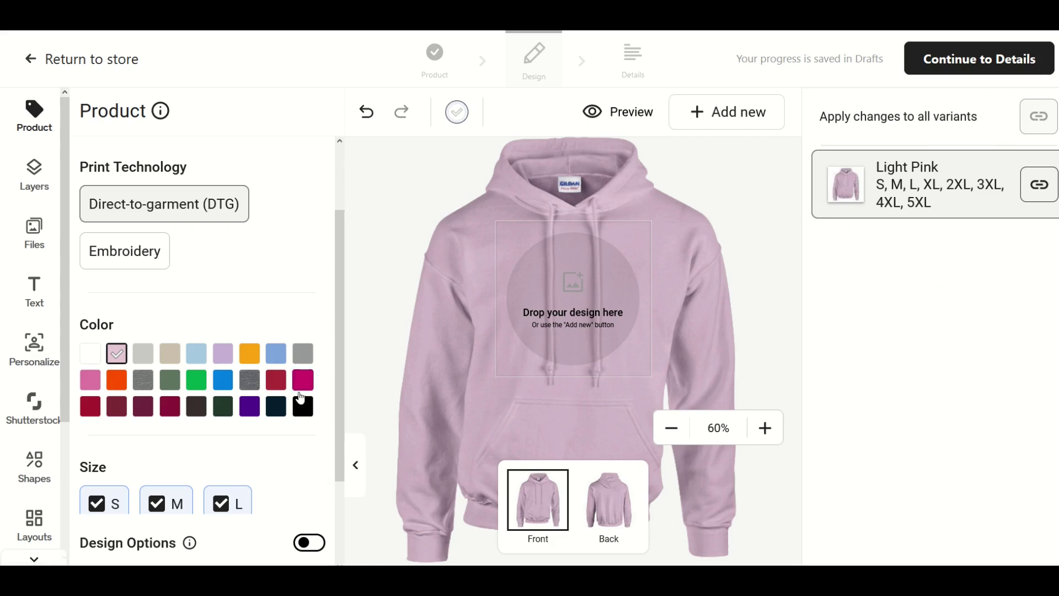
pyautogui.scroll(-2, 213, 274)
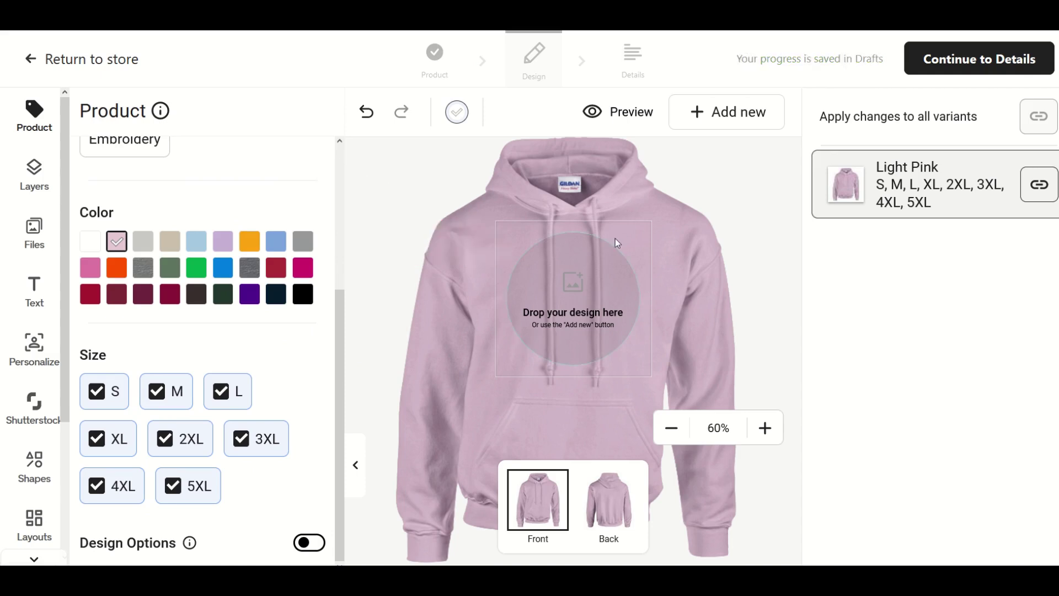
# Step: Place the solid black basketball graphic from the Sports 2 collection on the front of the hoodie
pyautogui.scroll(-3, 33, 331)
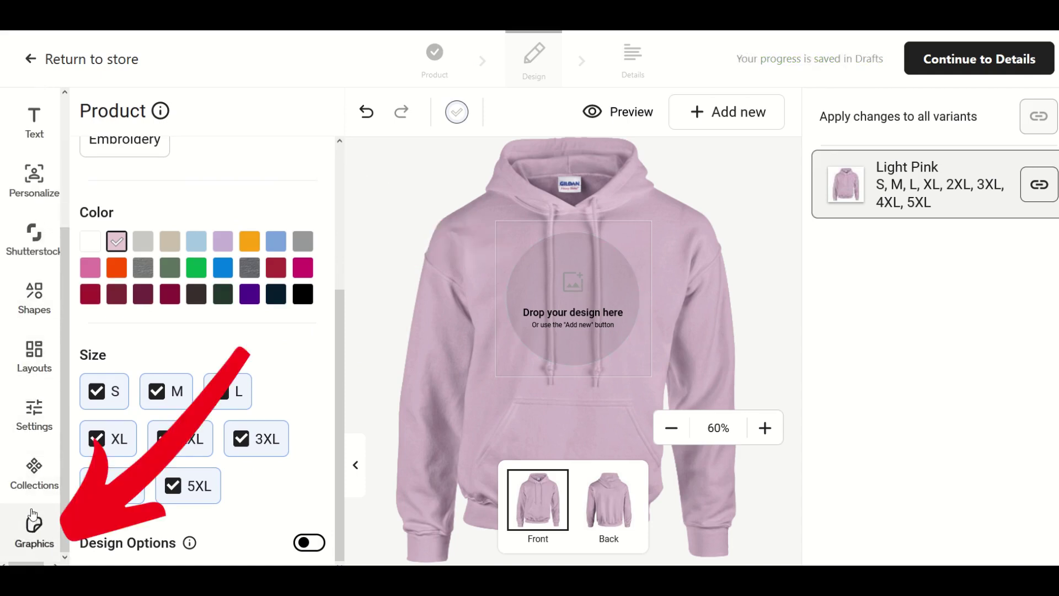
pyautogui.click(34, 529)
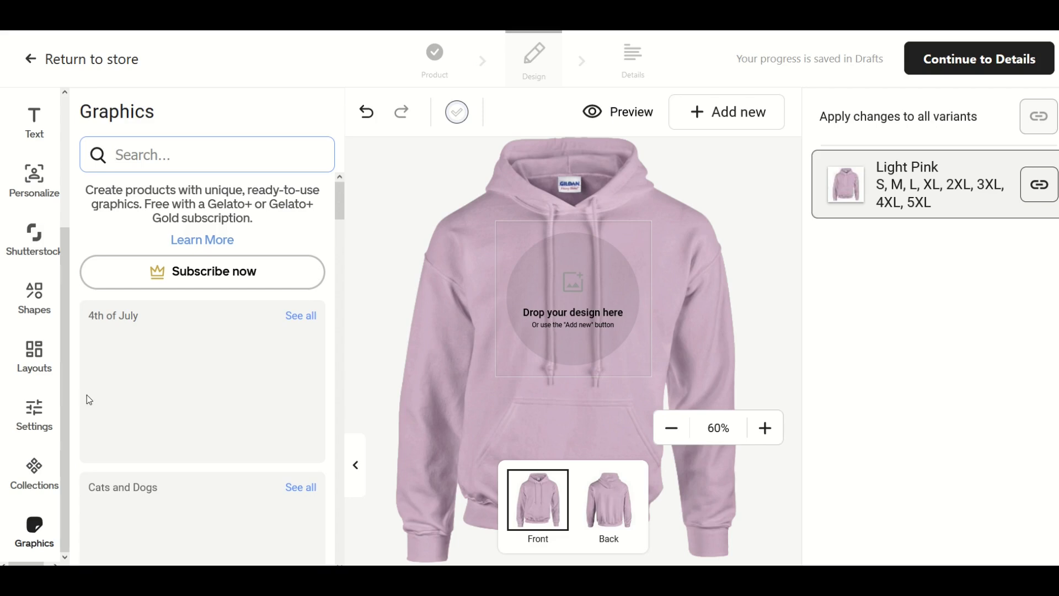
pyautogui.scroll(-6, 116, 331)
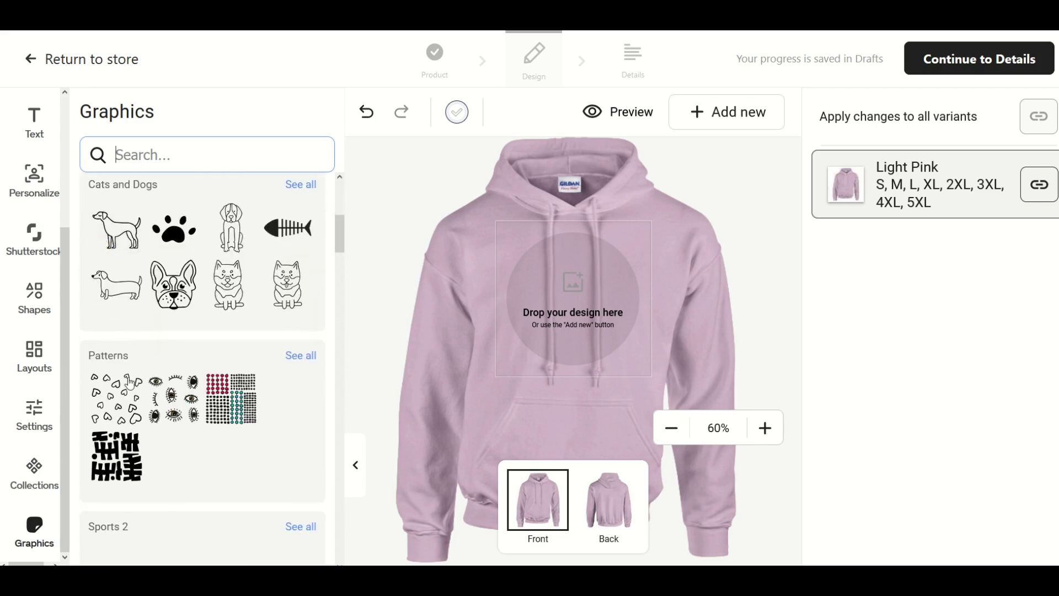
pyautogui.scroll(-5, 113, 400)
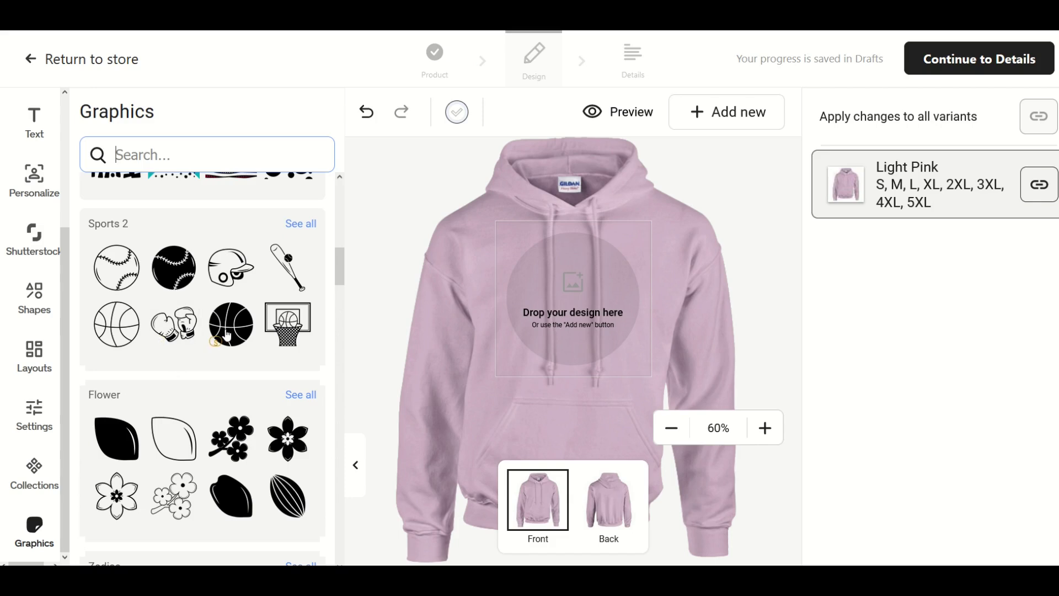
pyautogui.moveTo(586, 303); pyautogui.dragTo(608, 324)
pyautogui.click(699, 365)
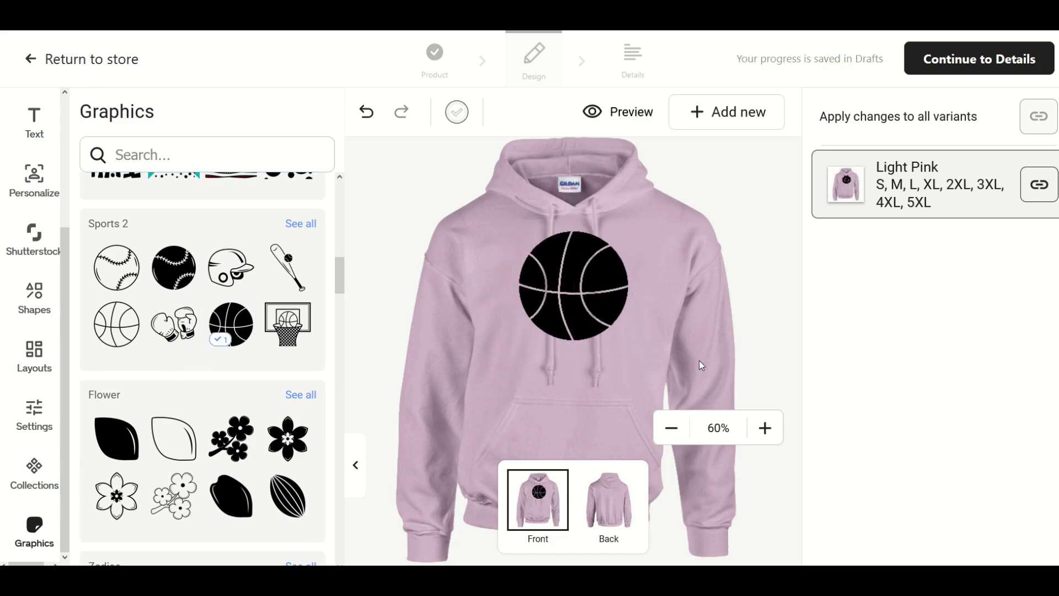
pyautogui.click(603, 346)
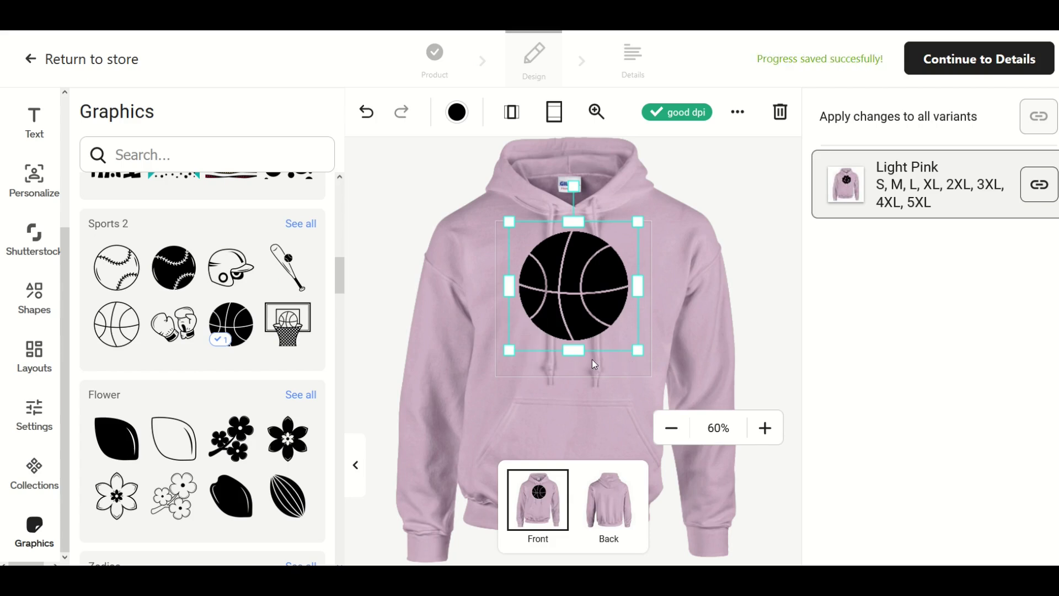
pyautogui.click(449, 318)
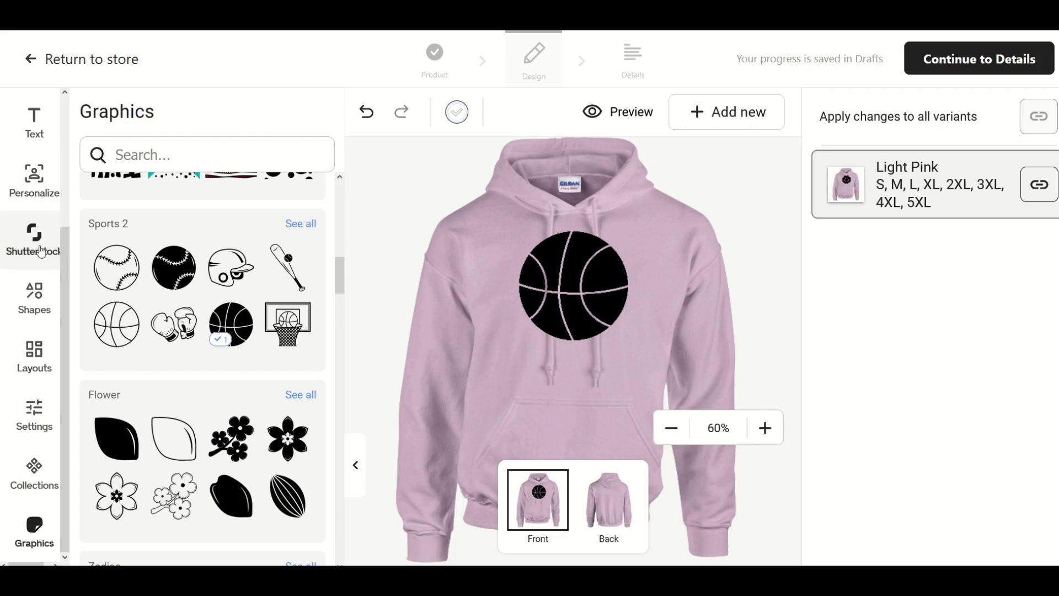
# Step: Add a personalized text layer to the hoodie front, place it below the basketball and widen its box to the print area
pyautogui.scroll(3, 37, 259)
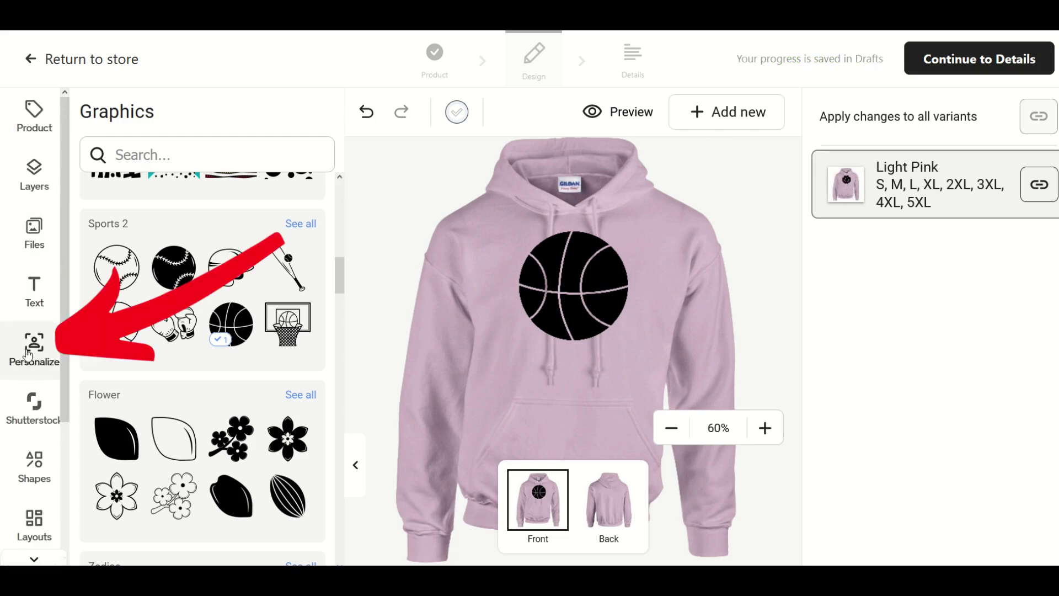
pyautogui.click(33, 349)
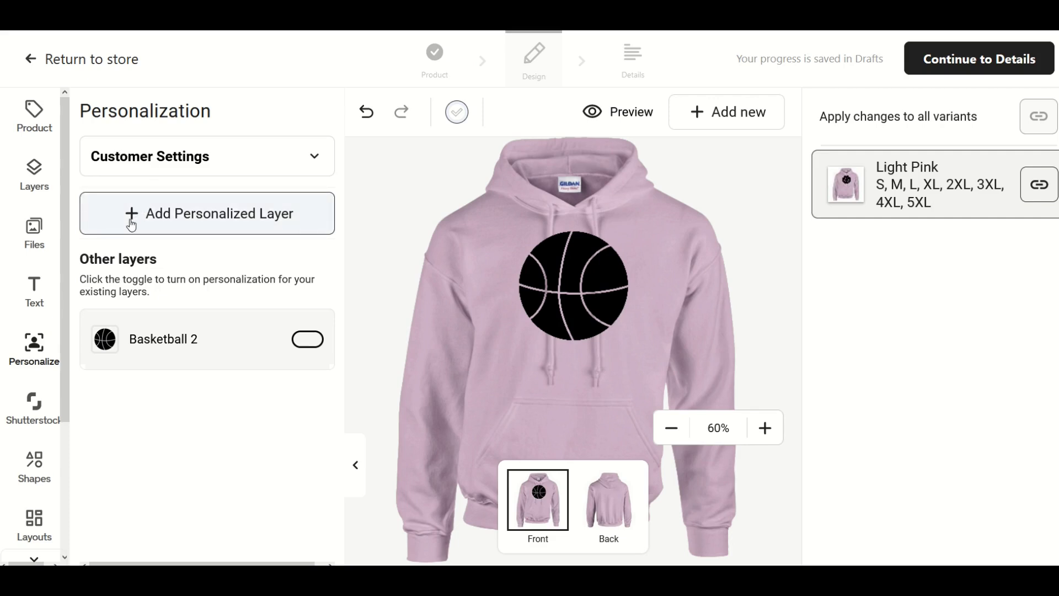
pyautogui.click(276, 228)
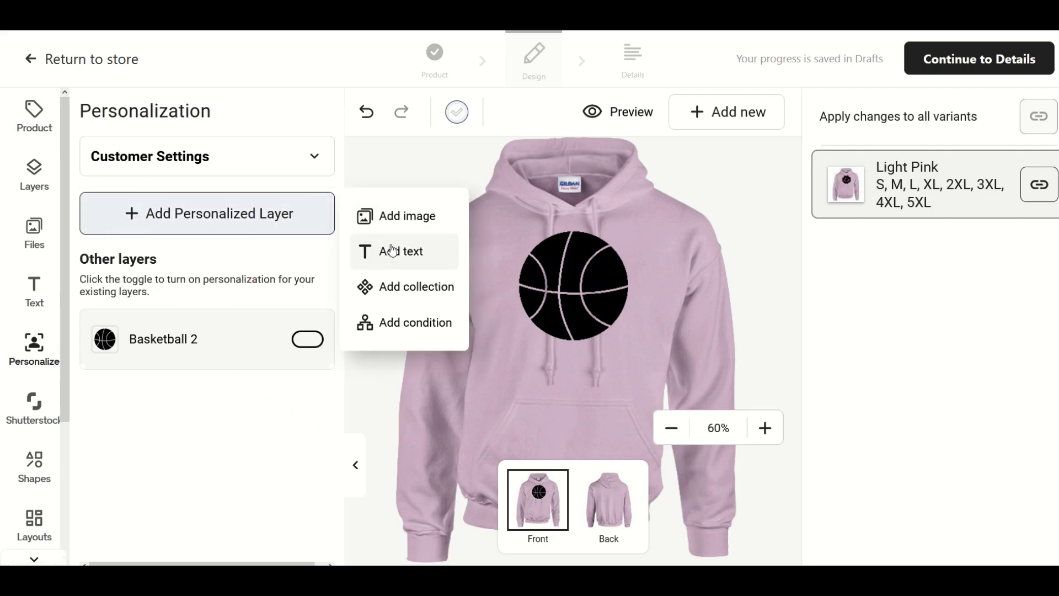
pyautogui.click(386, 254)
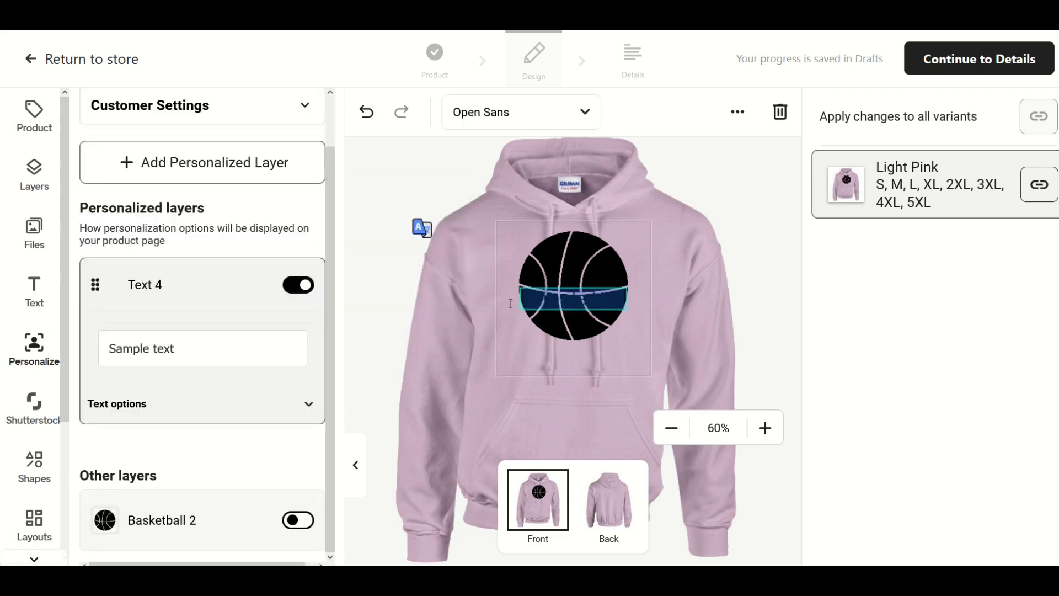
pyautogui.click(511, 323)
pyautogui.moveTo(525, 310); pyautogui.dragTo(524, 374)
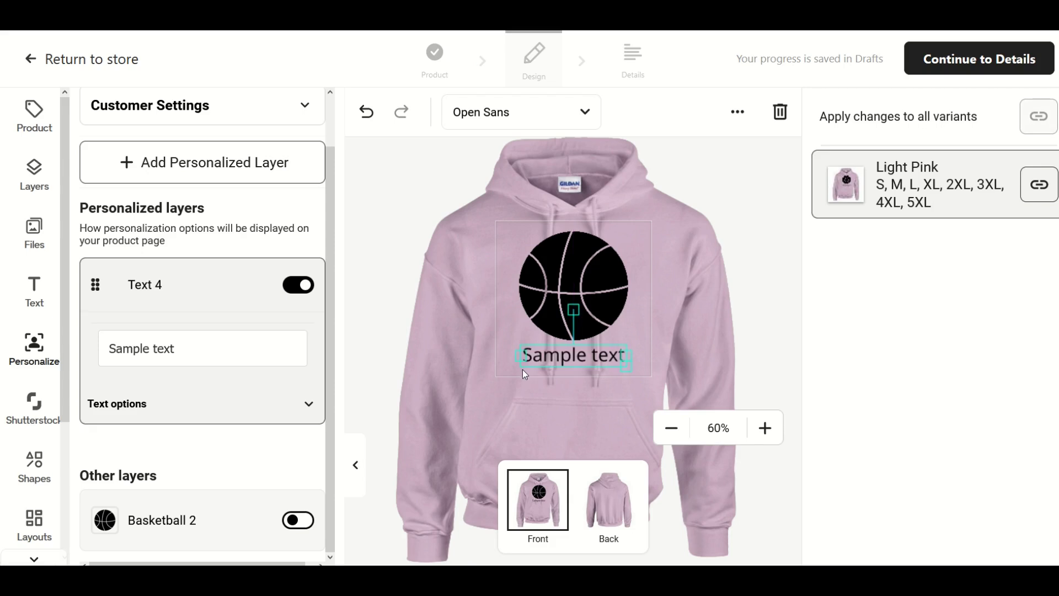
pyautogui.moveTo(629, 357); pyautogui.dragTo(647, 357)
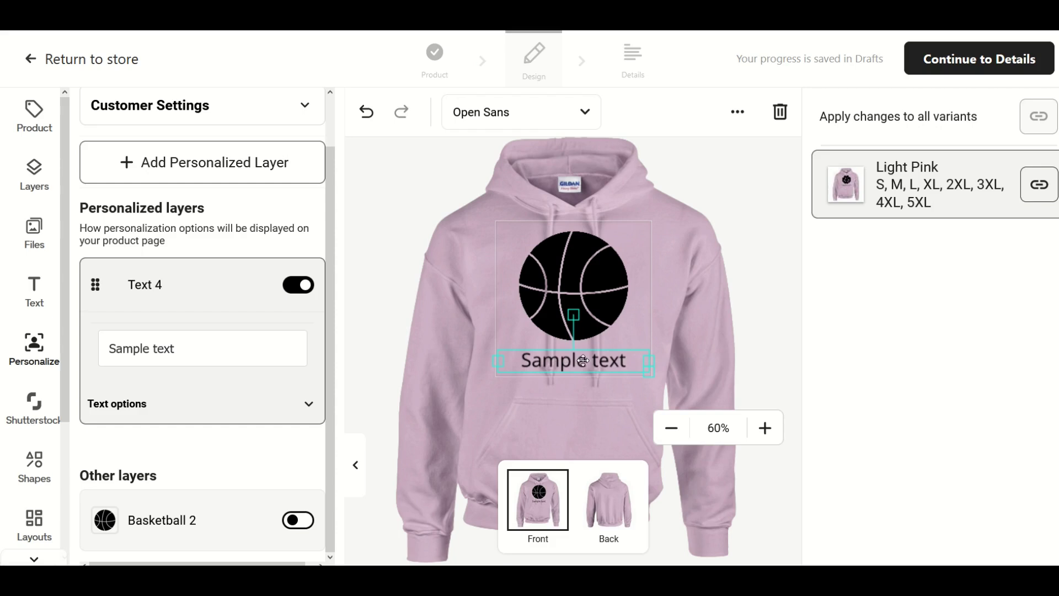
# Step: Change the front layer's sample text to "Personalized Text" and shift the basketball slightly upward above it
pyautogui.tripleClick(189, 347)
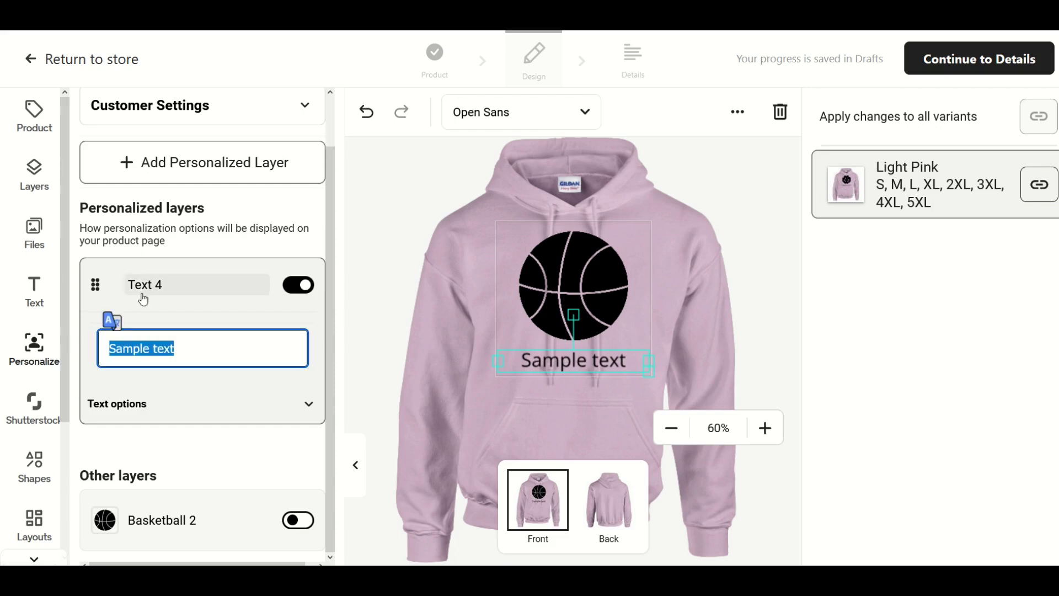
pyautogui.write('Personalized Text')
pyautogui.moveTo(533, 356); pyautogui.dragTo(546, 297)
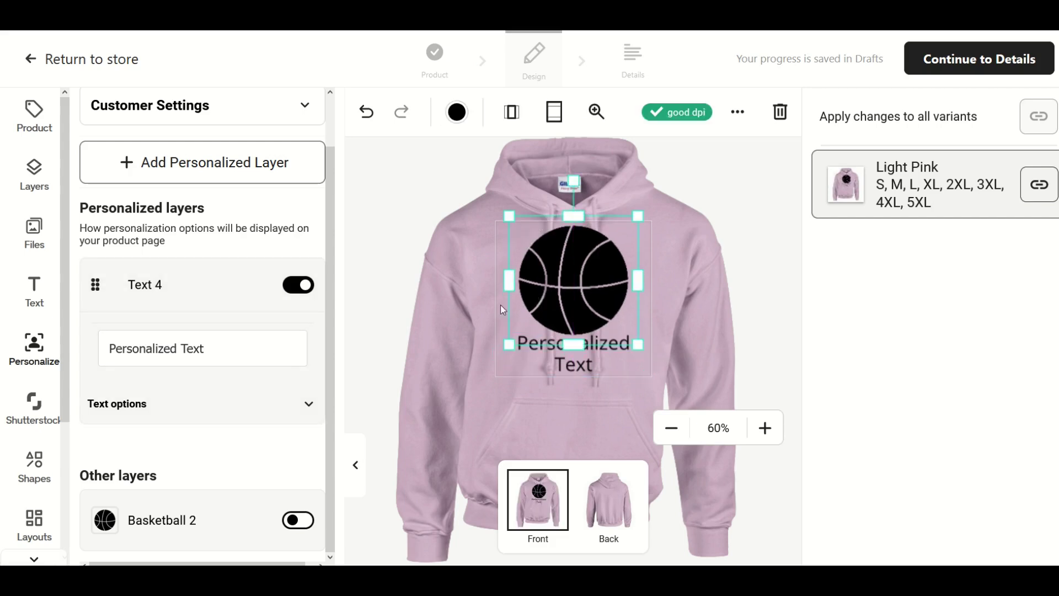
pyautogui.click(485, 320)
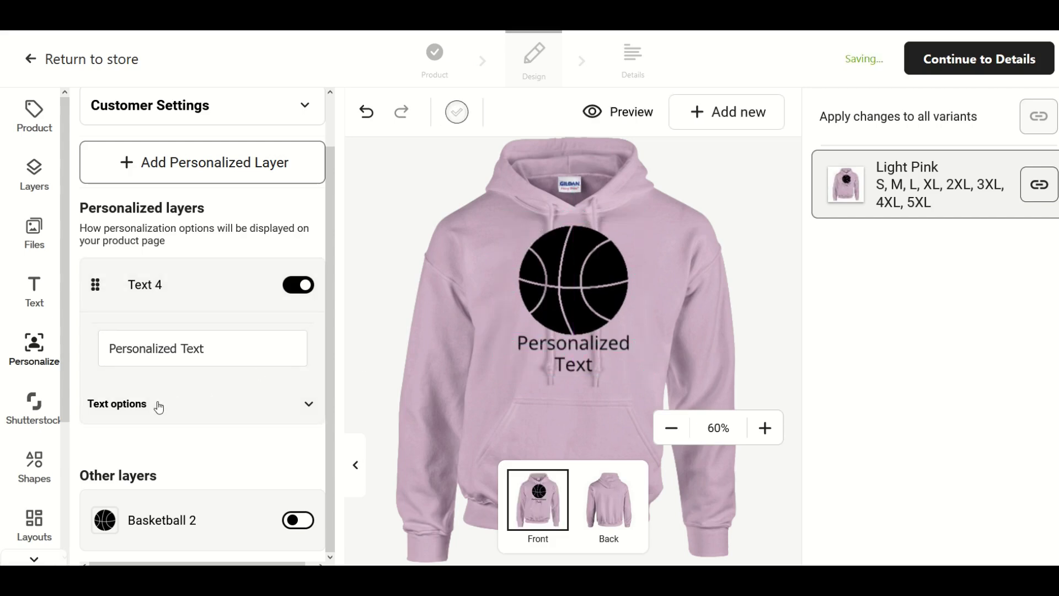
# Step: Enable a character count limit of 17 for the front personalized text layer
pyautogui.click(126, 406)
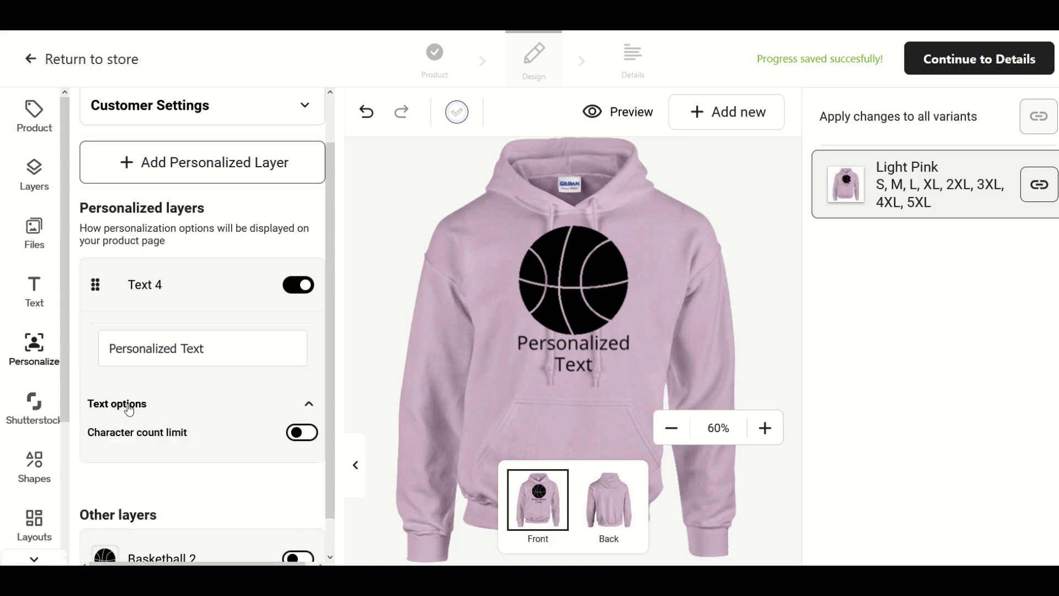
pyautogui.scroll(-1, 112, 395)
pyautogui.click(301, 394)
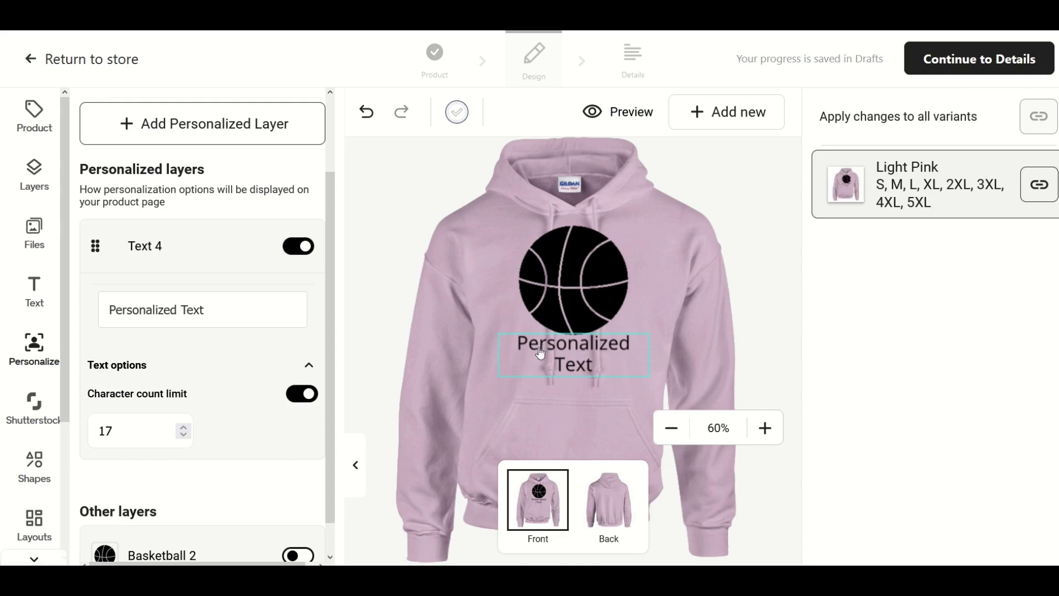
pyautogui.click(183, 427)
pyautogui.click(185, 437)
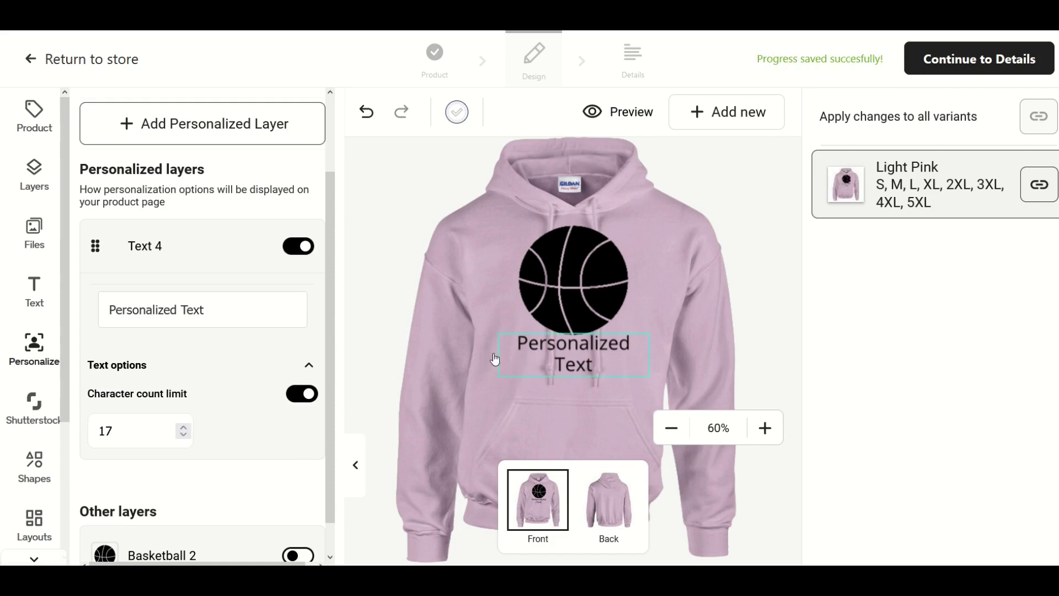
# Step: Add a personalized text layer to the hoodie's back with sample text "01" and enlarge it to span the print area's width
pyautogui.scroll(-1, 265, 372)
pyautogui.scroll(4, 262, 371)
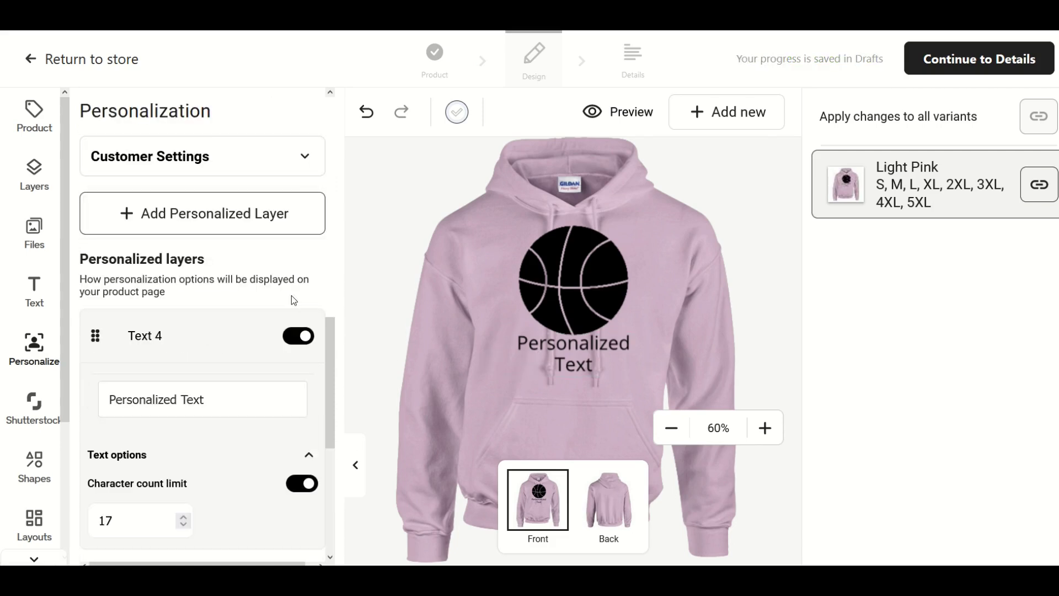
pyautogui.click(612, 508)
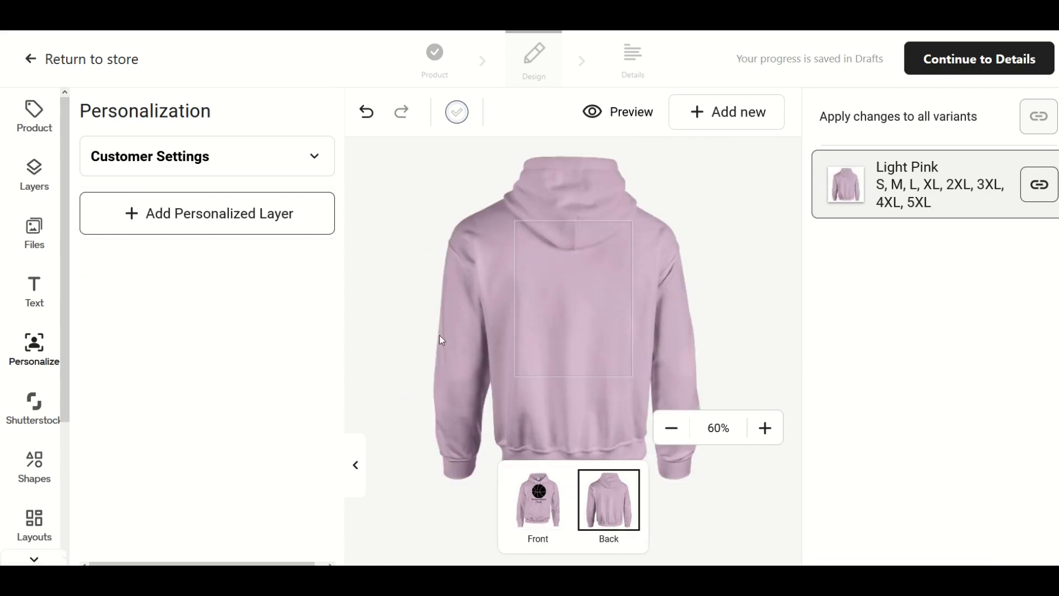
pyautogui.click(215, 224)
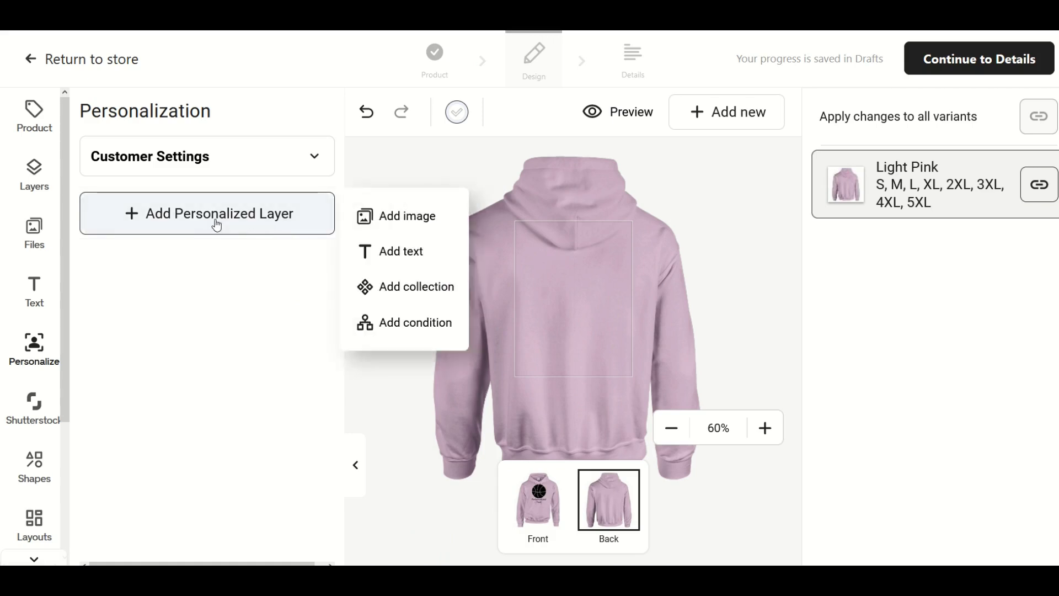
pyautogui.click(394, 251)
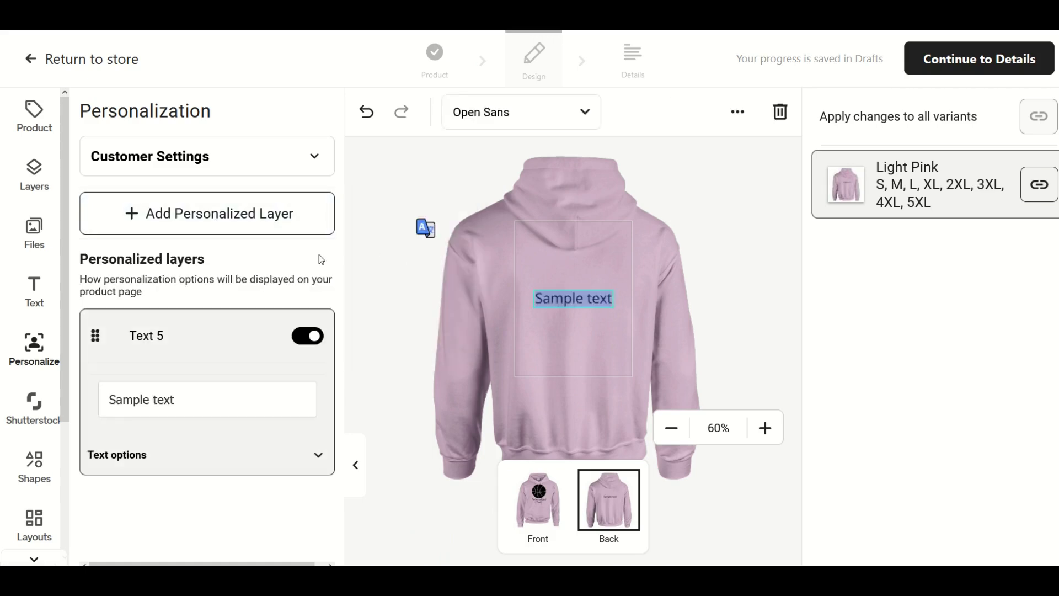
pyautogui.click(144, 399)
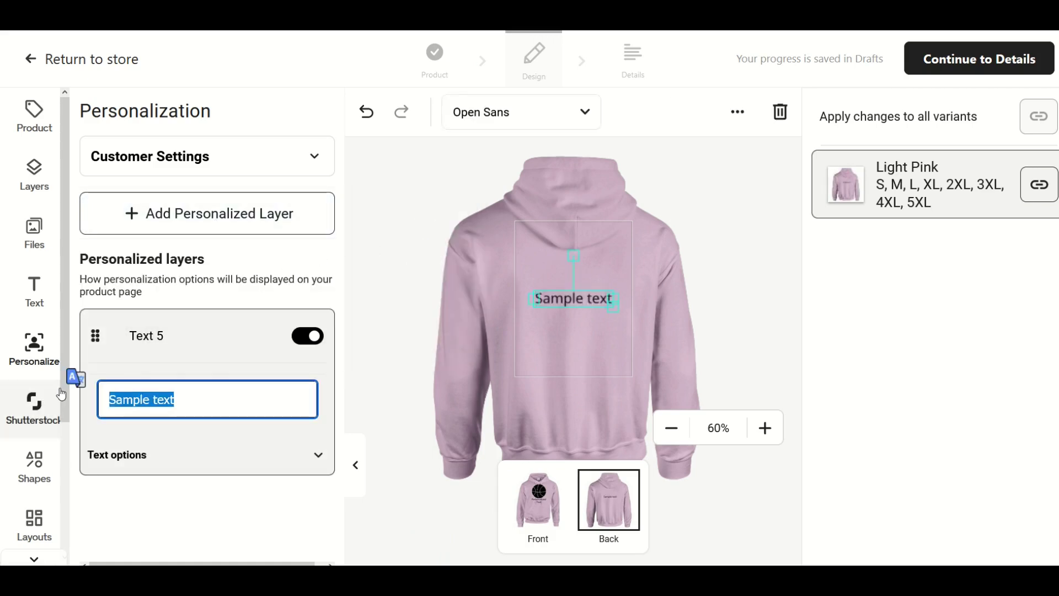
pyautogui.write('01')
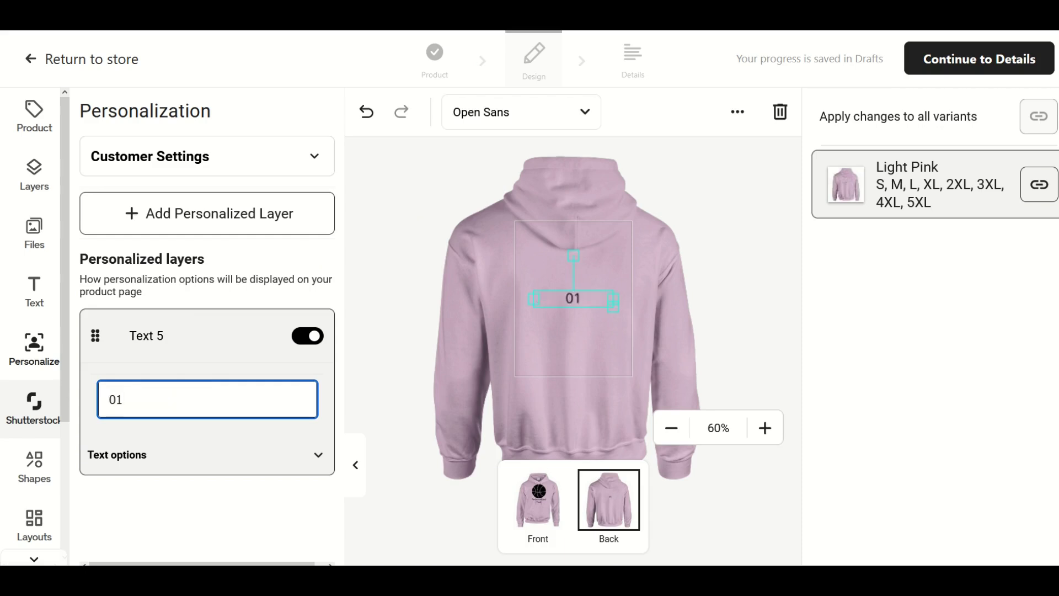
pyautogui.moveTo(613, 310); pyautogui.dragTo(664, 395)
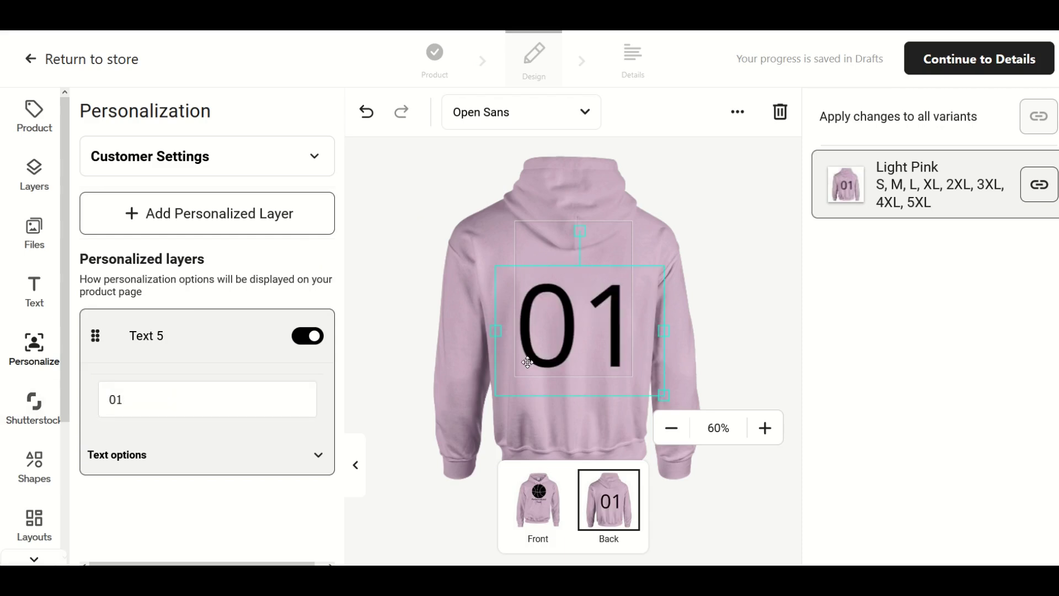
# Step: Rename the back number's text layer to "Jersey Number"
pyautogui.doubleClick(162, 336)
pyautogui.press('BackSpace')
pyautogui.press('BackSpace')
pyautogui.press('BackSpace')
pyautogui.press('BackSpace')
pyautogui.press('BackSpace')
pyautogui.press('BackSpace')
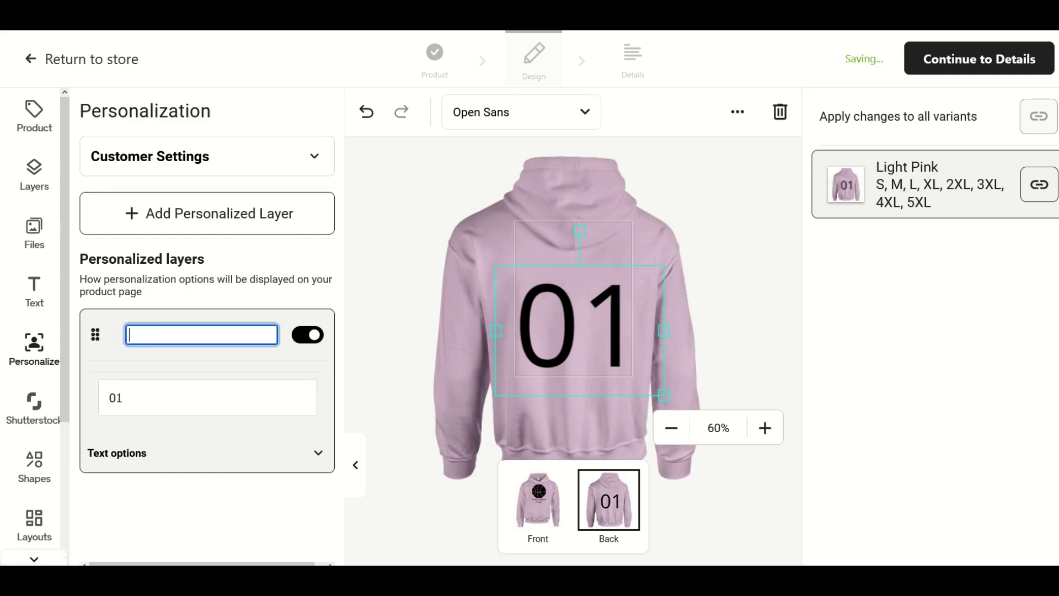
pyautogui.write('Jersey nu')
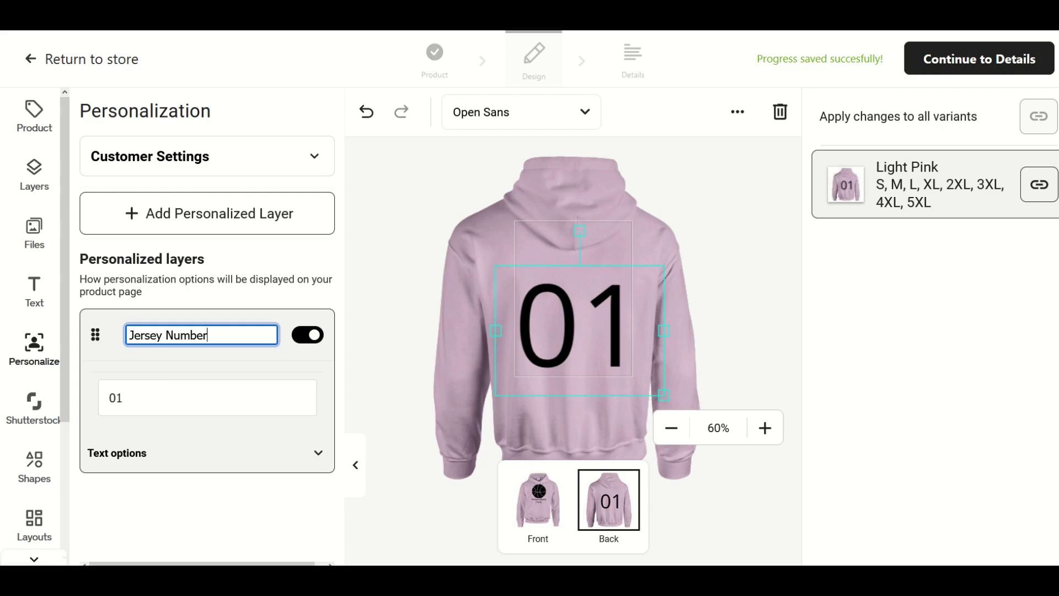
pyautogui.click(387, 341)
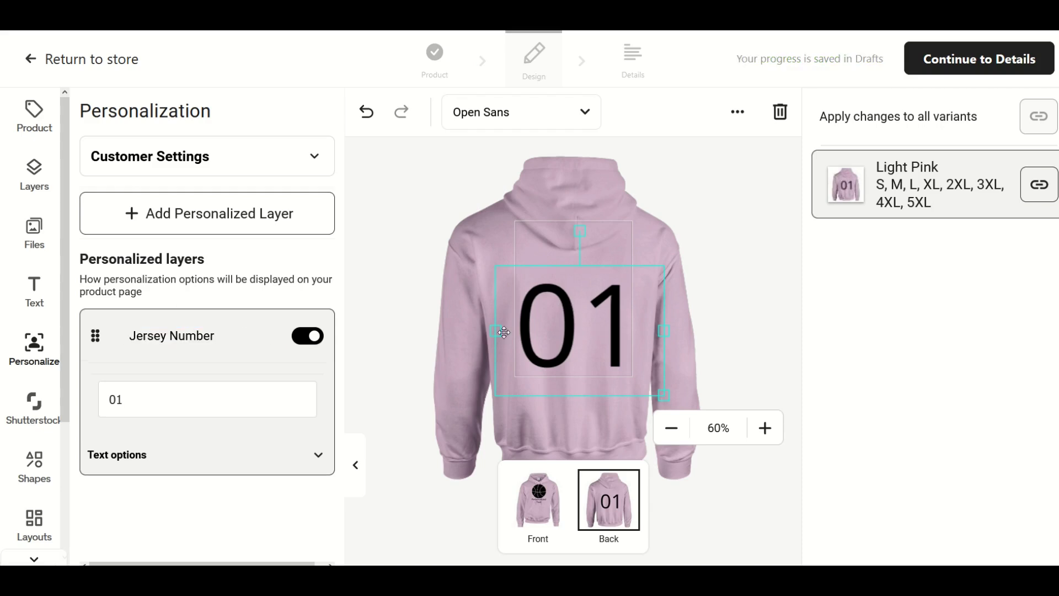
# Step: Add a second personalized text layer reading "NAME" to the hoodie's back, placed centred above the number
pyautogui.click(167, 219)
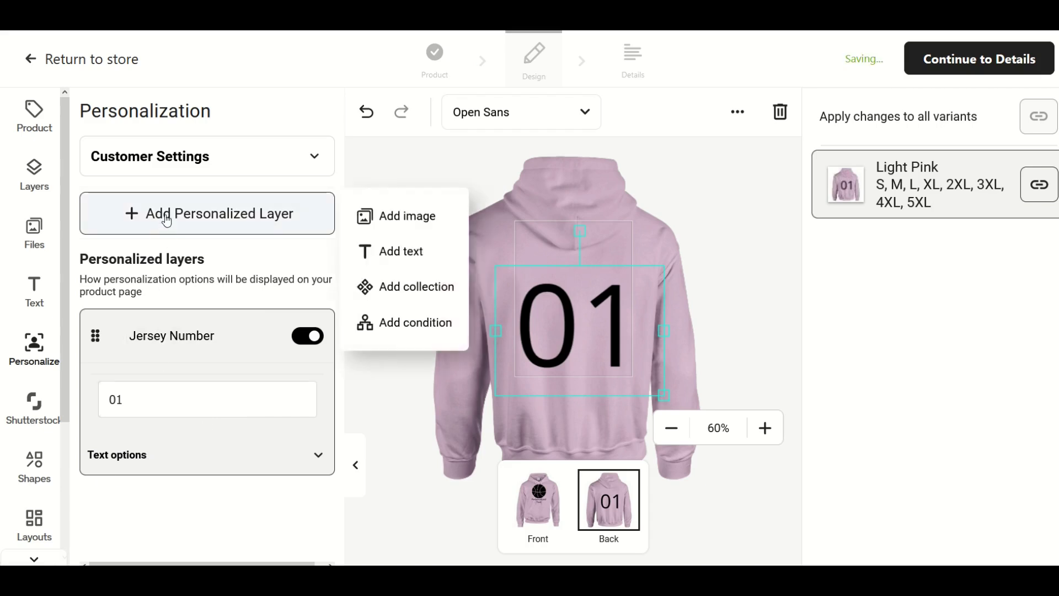
pyautogui.click(382, 252)
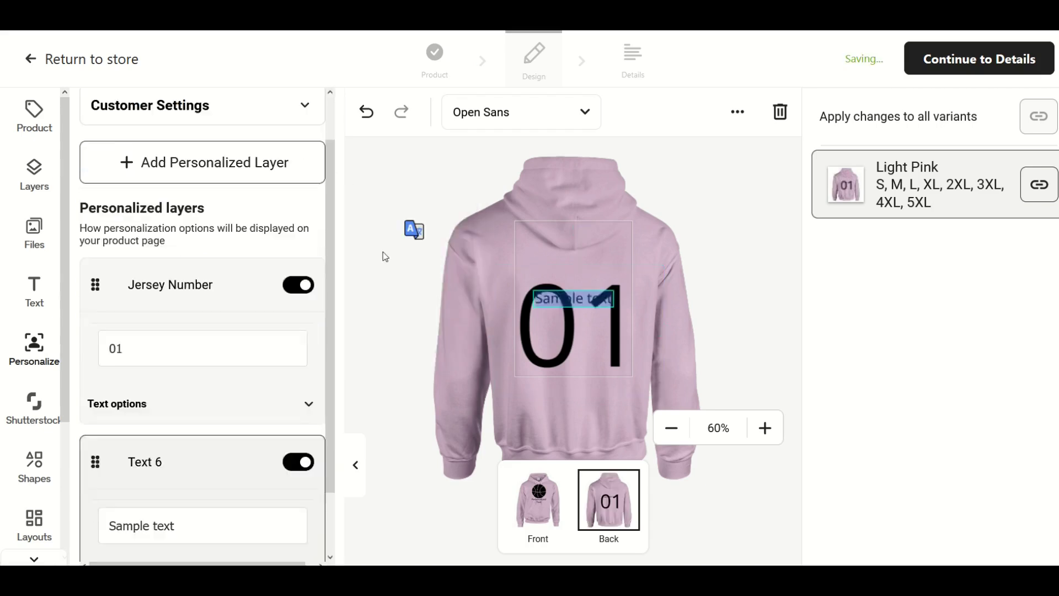
pyautogui.doubleClick(178, 459)
pyautogui.hotkey('ctrl', 'a')
pyautogui.write('NAME')
pyautogui.click(345, 340)
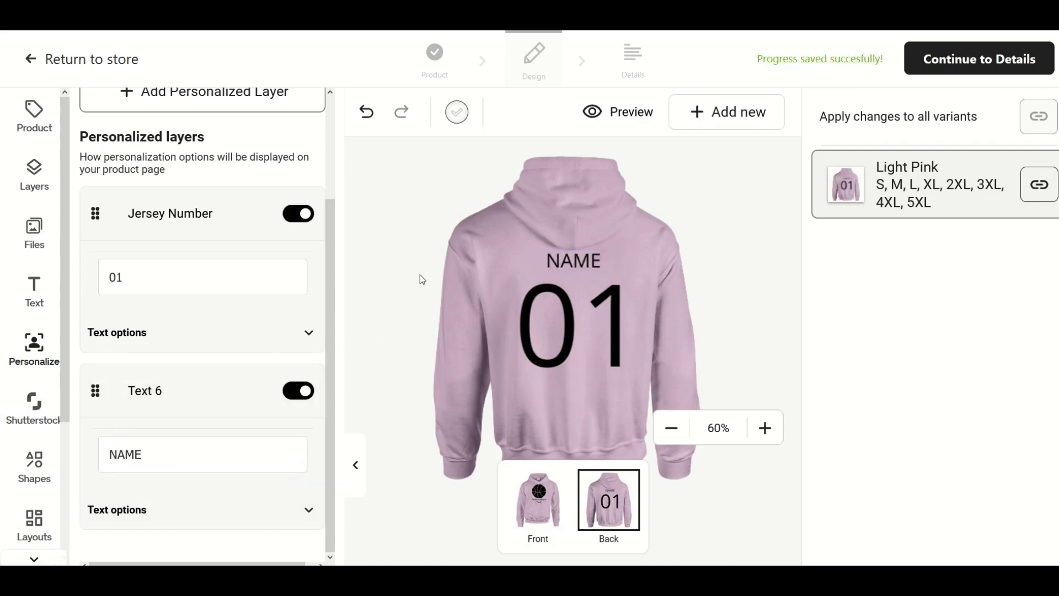
# Step: Set the front personalized text's font to Oswald and move it slightly lower beneath the basketball
pyautogui.click(532, 496)
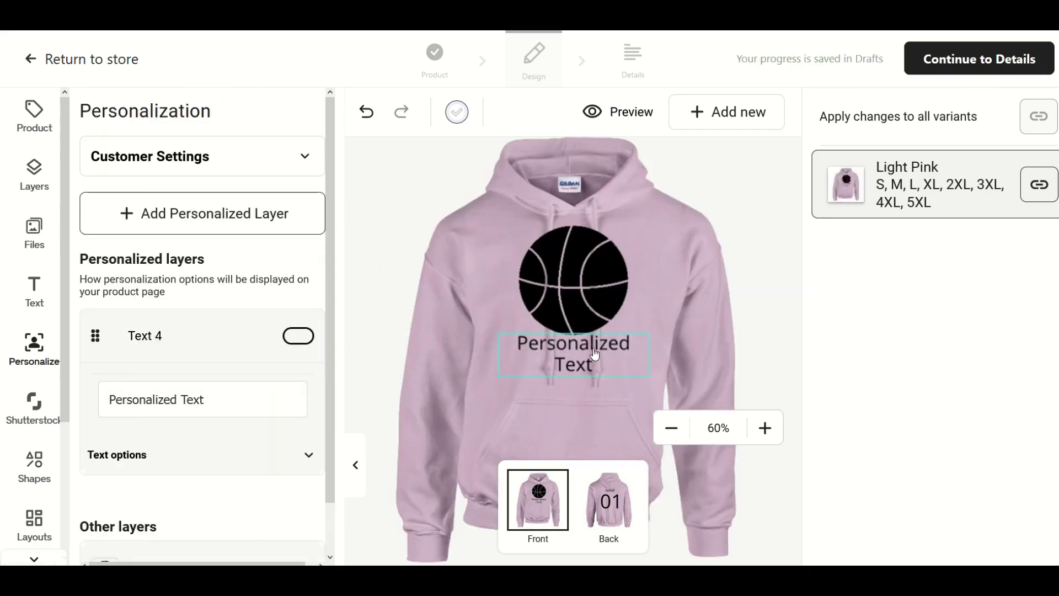
pyautogui.click(606, 513)
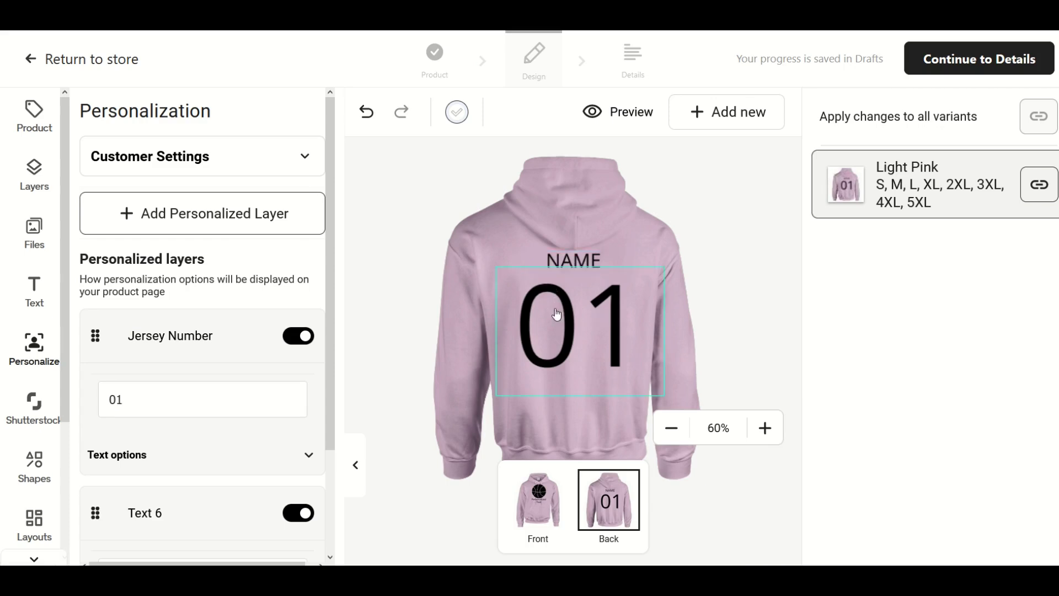
pyautogui.click(538, 499)
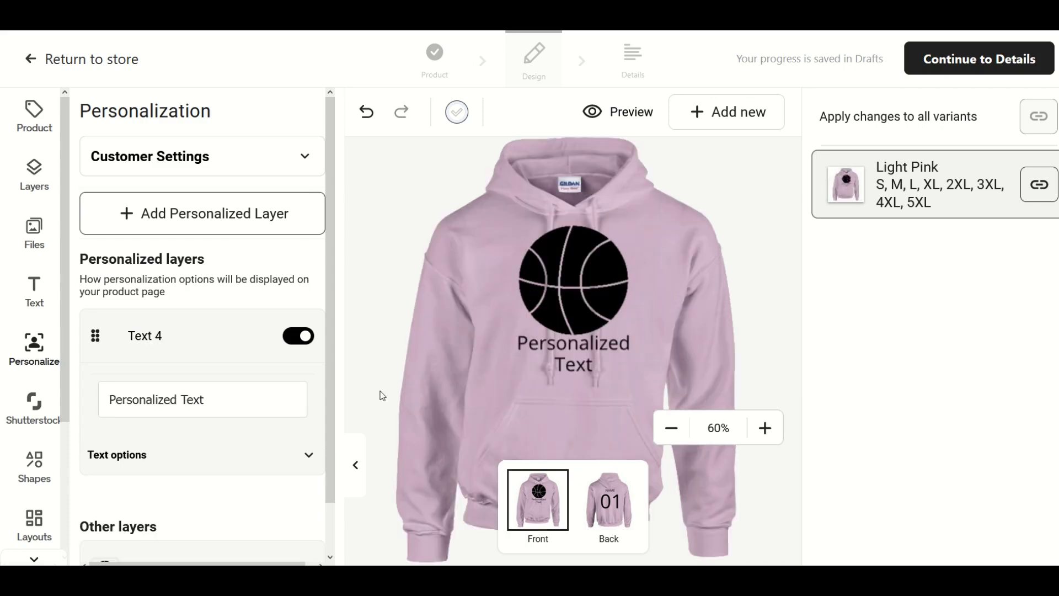
pyautogui.click(516, 375)
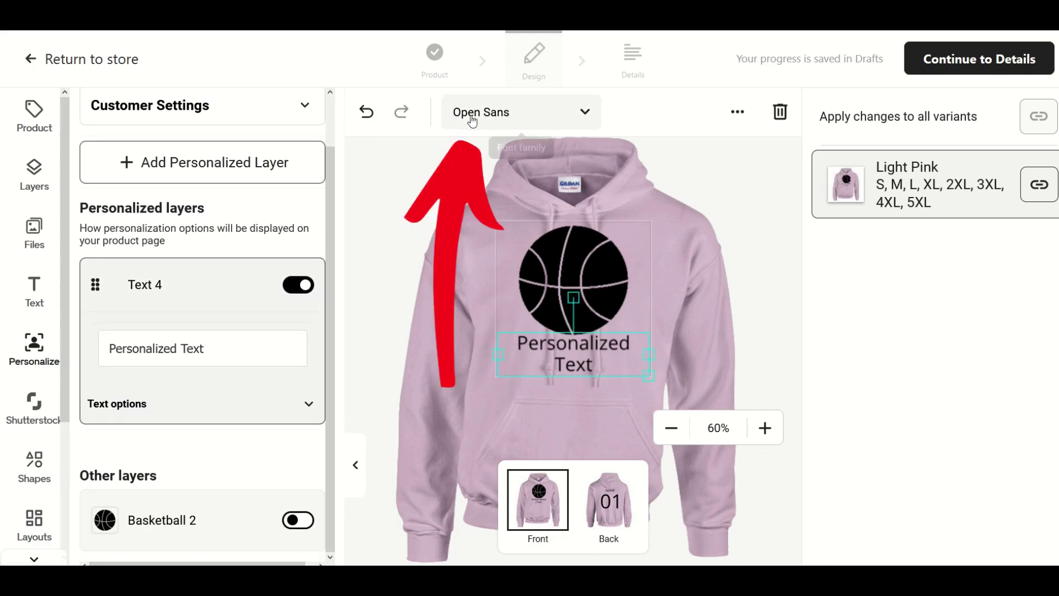
pyautogui.click(584, 120)
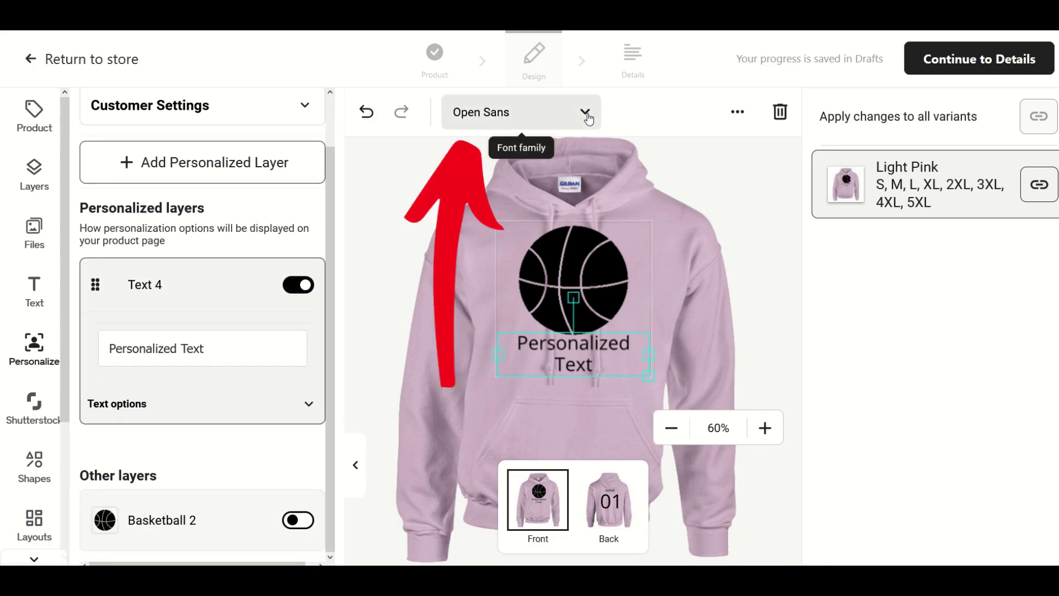
pyautogui.scroll(-2, 172, 213)
pyautogui.scroll(2, 151, 213)
pyautogui.click(122, 250)
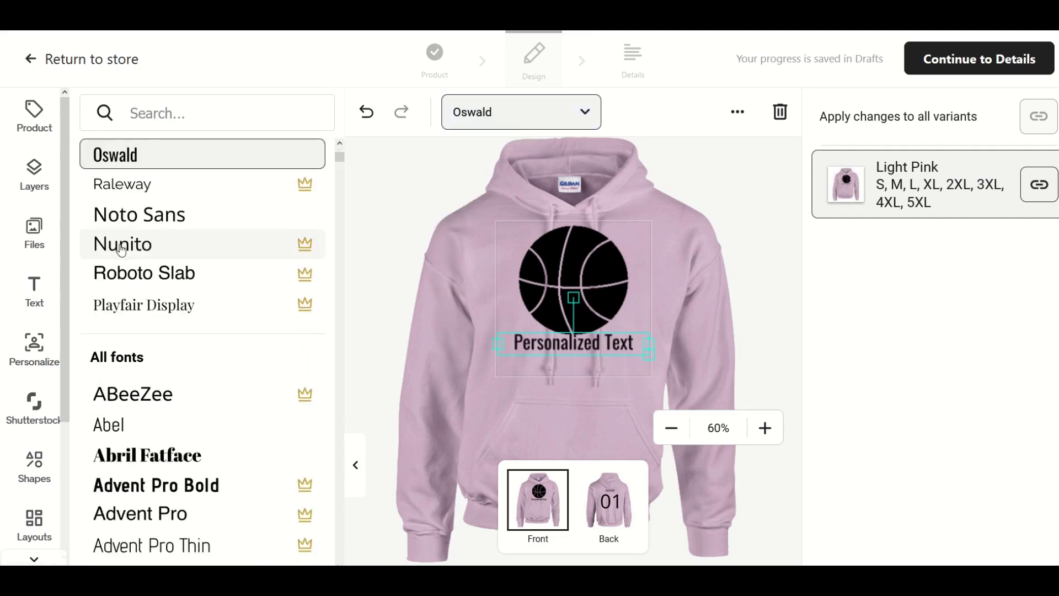
pyautogui.click(437, 373)
pyautogui.moveTo(544, 356); pyautogui.dragTo(546, 353)
# Step: Change the font of the NAME text on the hoodie's back to Rundschrift EF
pyautogui.click(602, 483)
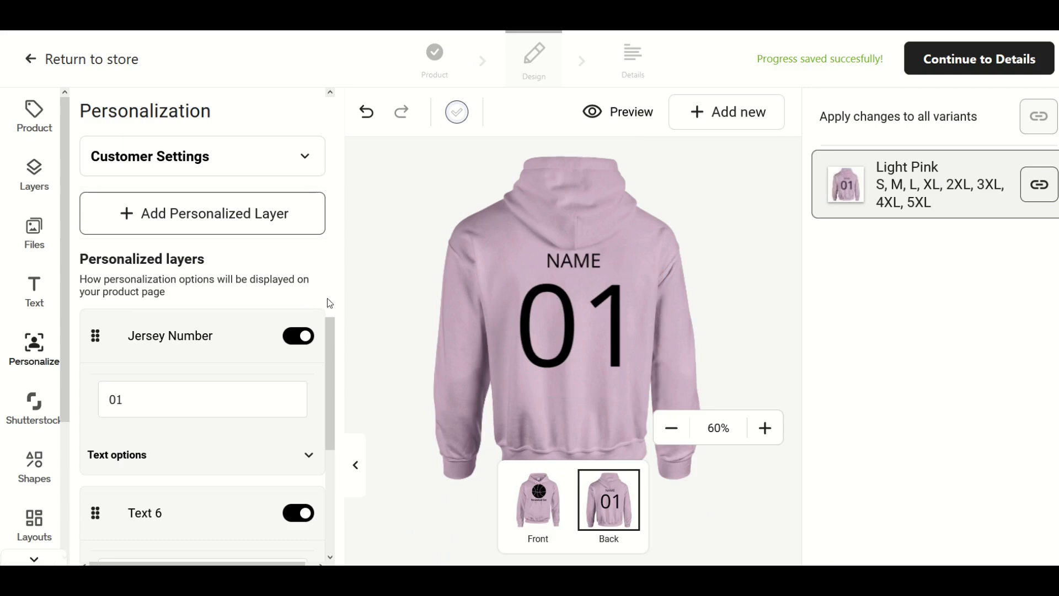
pyautogui.click(549, 269)
pyautogui.click(583, 112)
pyautogui.click(185, 244)
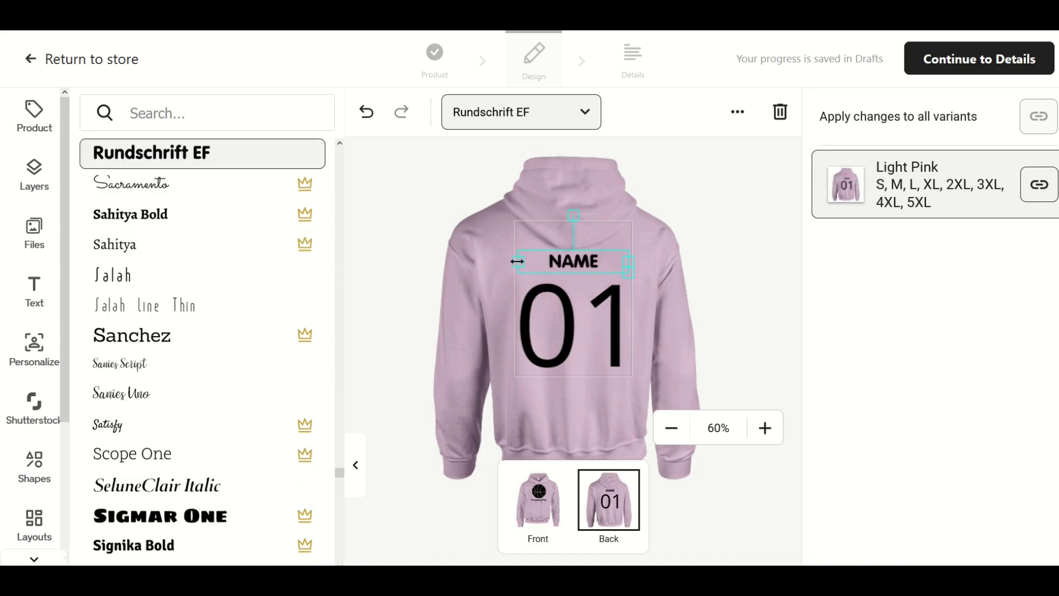
# Step: Set the back jersey number's font to Oswald and centre the number under the NAME text
pyautogui.click(560, 298)
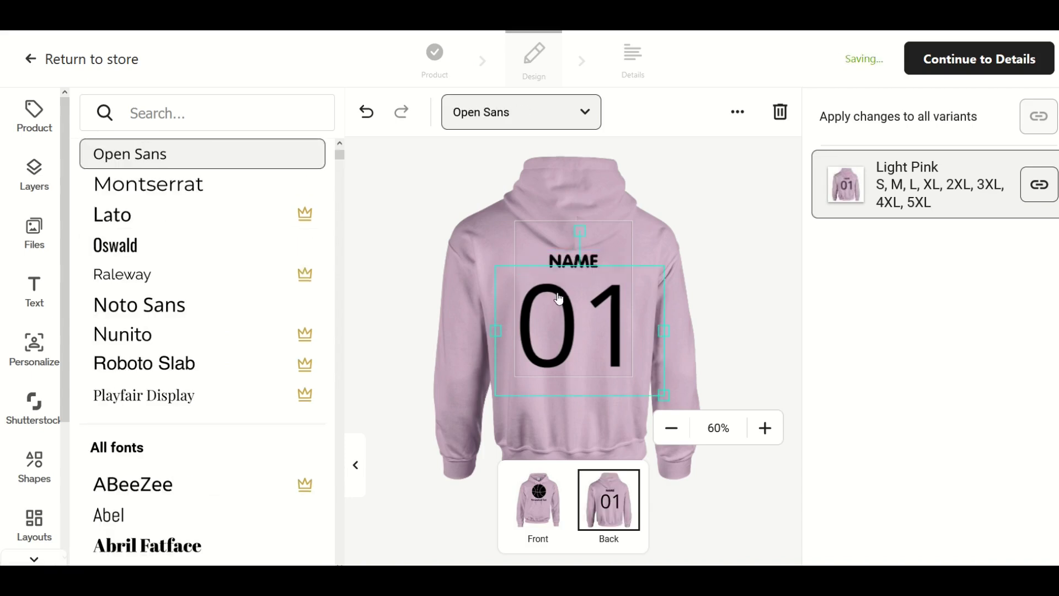
pyautogui.click(148, 246)
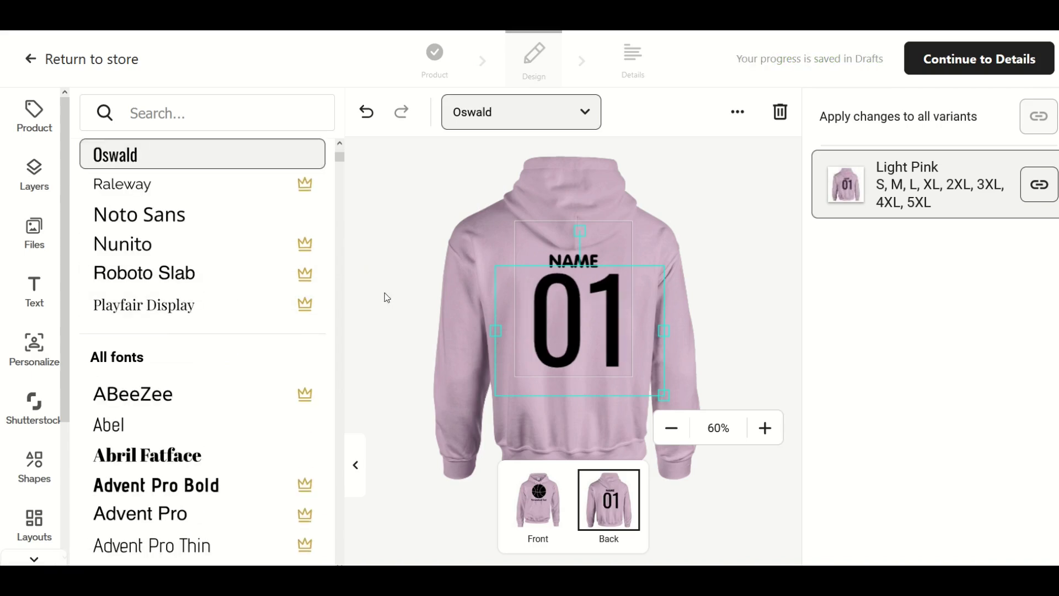
pyautogui.moveTo(541, 325); pyautogui.dragTo(533, 326)
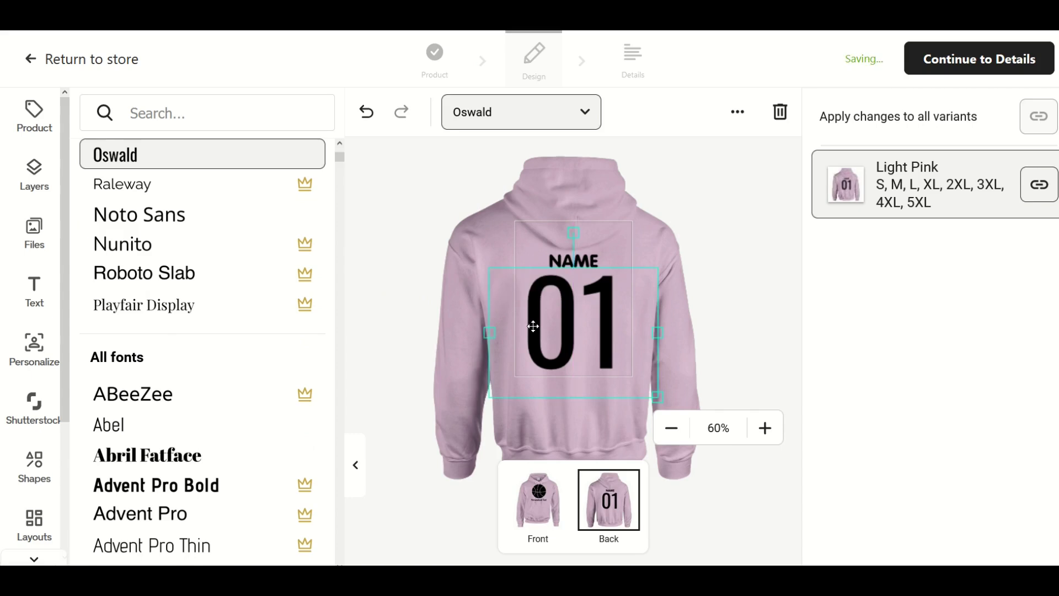
pyautogui.click(404, 318)
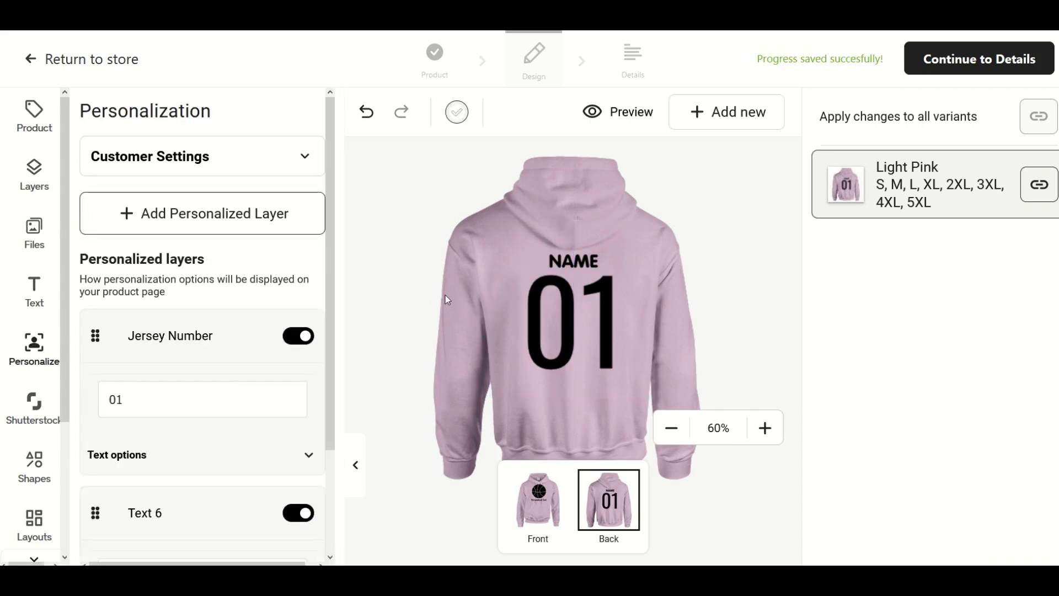
# Step: Move the jersey number slightly lower to widen the gap below NAME, and check the front and back designs
pyautogui.click(540, 313)
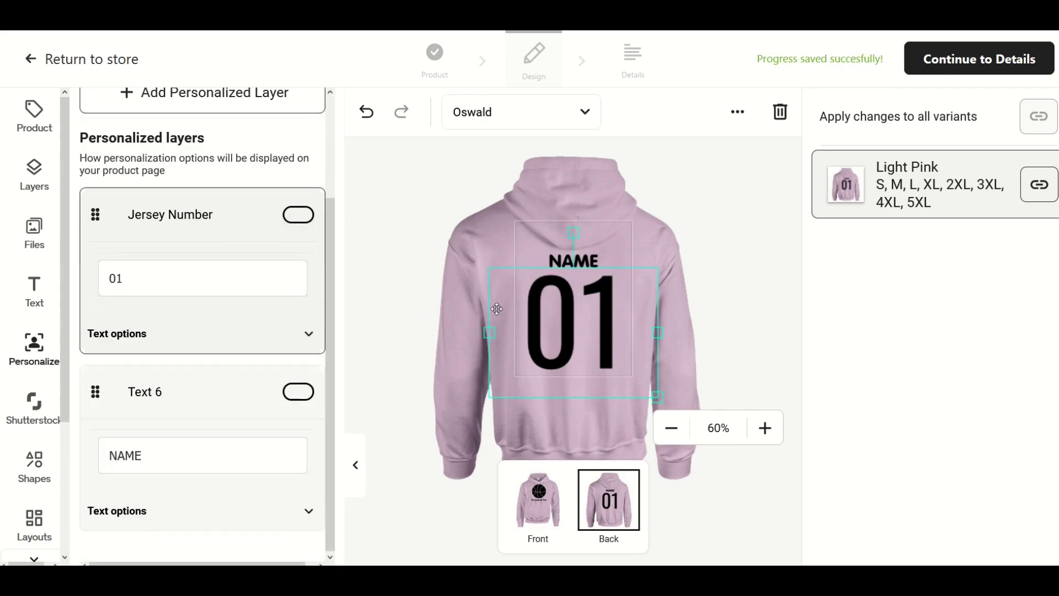
pyautogui.click(407, 298)
pyautogui.moveTo(518, 305); pyautogui.dragTo(532, 300)
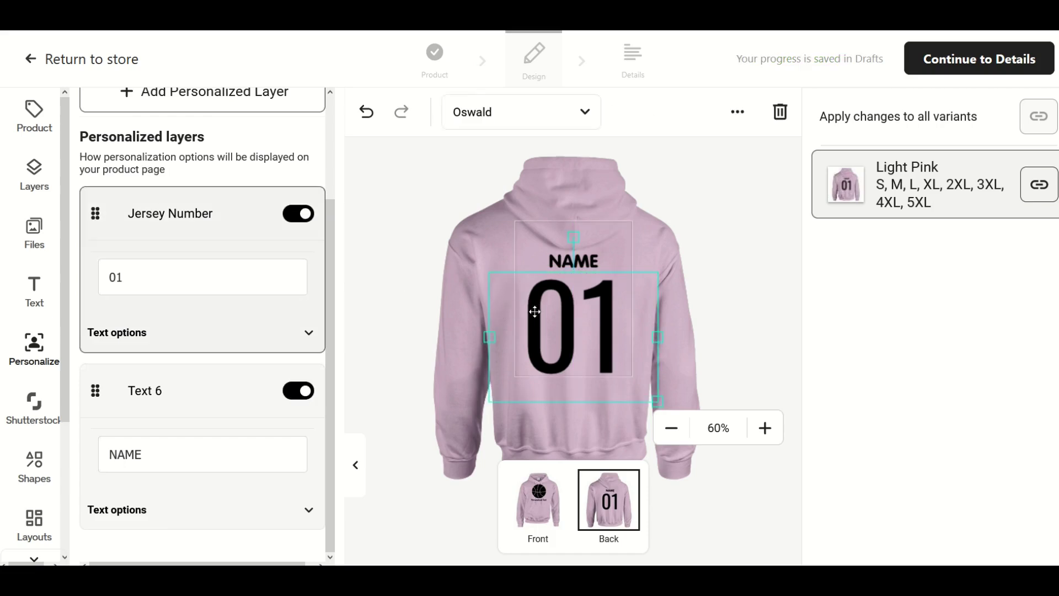
pyautogui.click(545, 513)
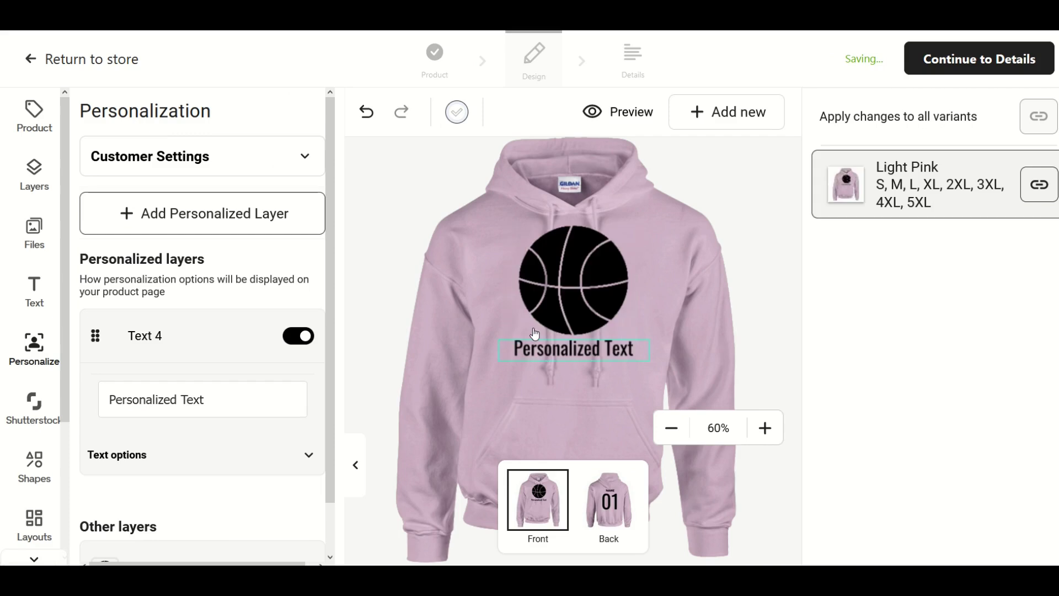
pyautogui.click(619, 512)
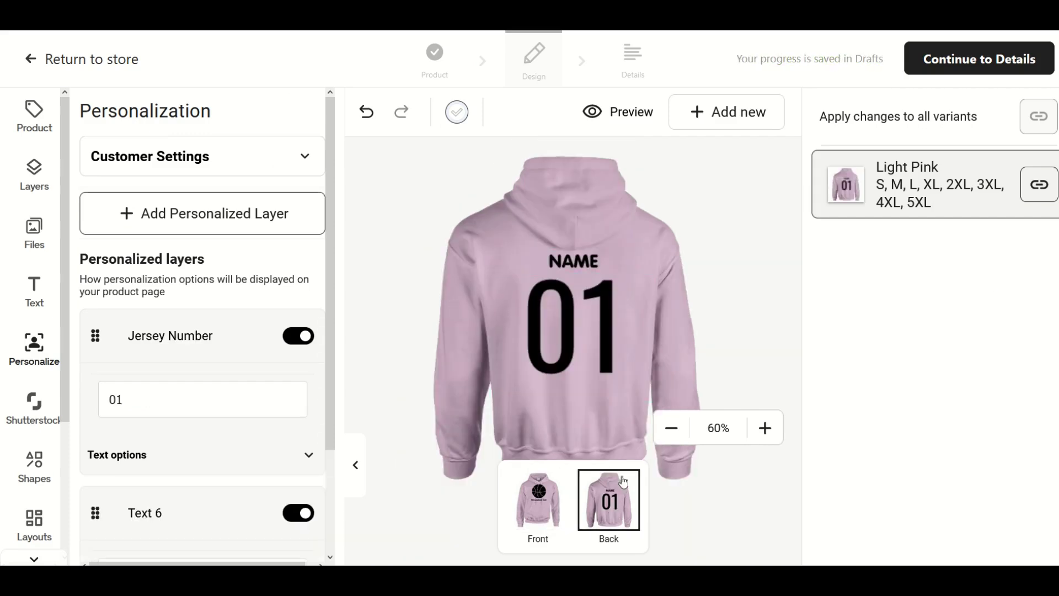
# Step: Proceed to the product details and add "PERSONALIZED BASKETBALL" at the start of the product title
pyautogui.click(948, 63)
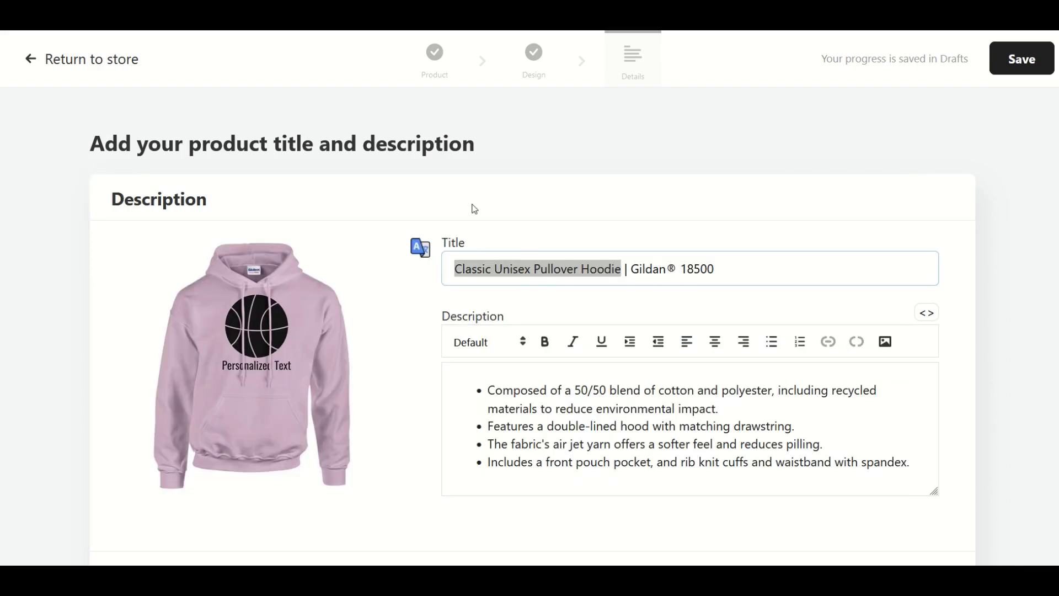
pyautogui.press('Left')
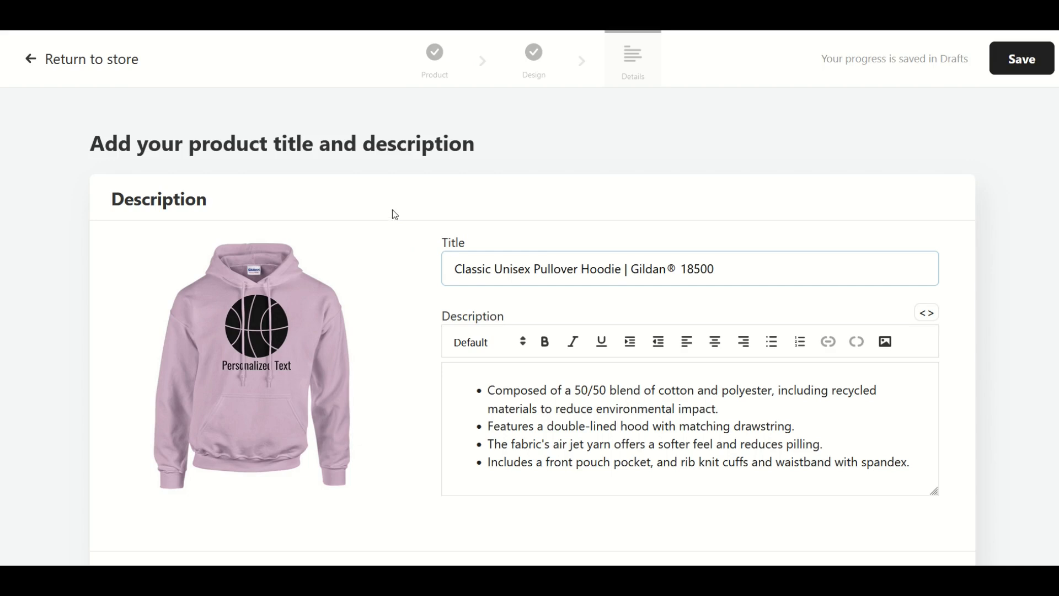
pyautogui.write('pers')
pyautogui.press('BackSpace')
pyautogui.press('BackSpace')
pyautogui.press('BackSpace')
pyautogui.press('BackSpace')
pyautogui.write('PERSONALIZED BASKETBALL')
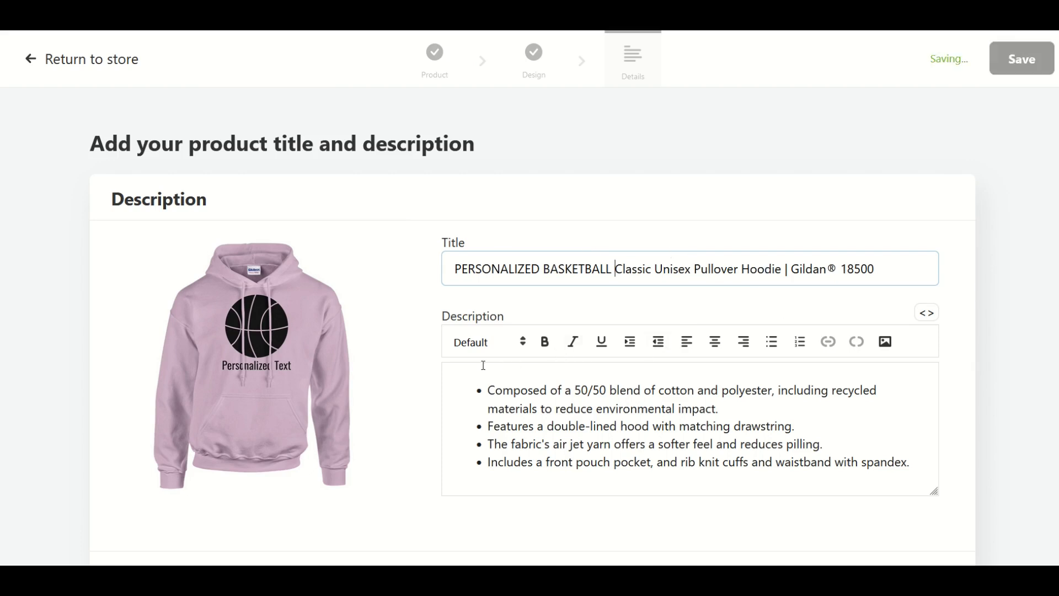
# Step: Add an intro above the description bullets starting "Celebrate your favorite sport - basketball!" and offering front team name and back name & number customization
pyautogui.click(462, 370)
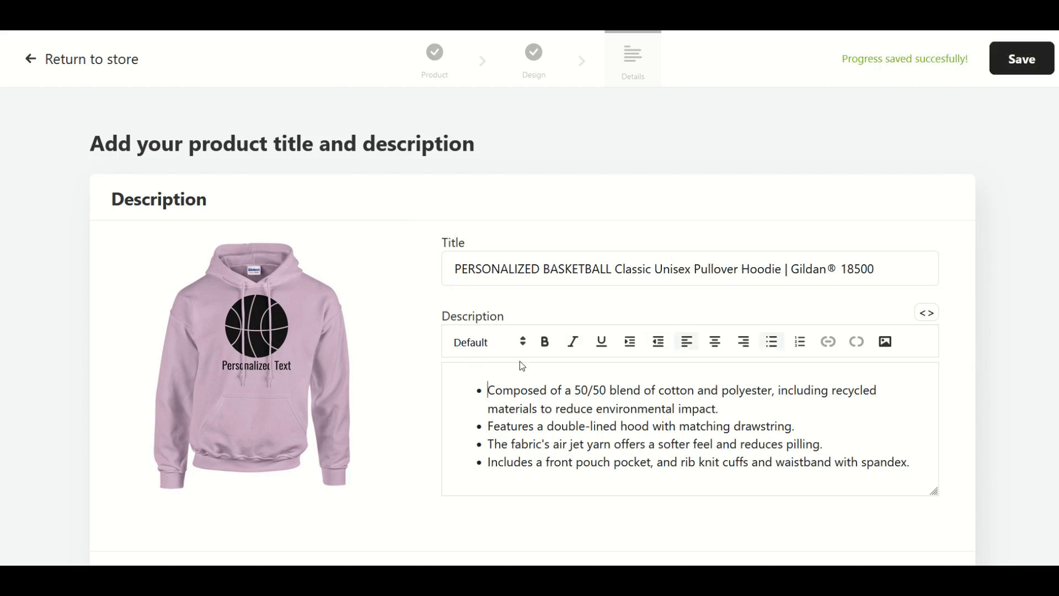
pyautogui.press('Return')
pyautogui.write('Celebrate your favorite sport - basketball!  You can customize this beautiful hoodie with your team name on the front and your name & number on the back!')
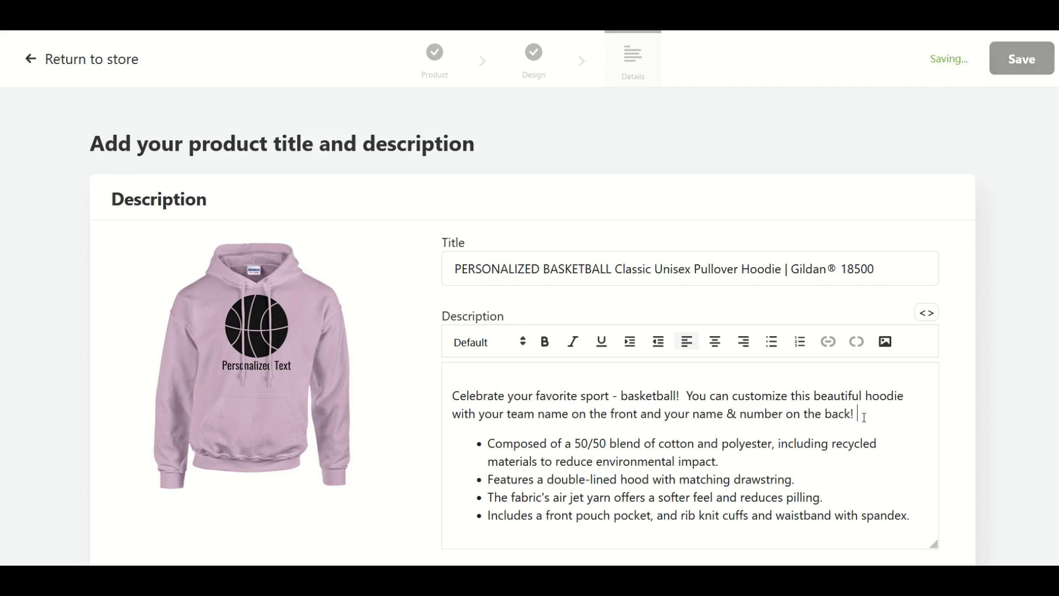
pyautogui.scroll(-2, 548, 426)
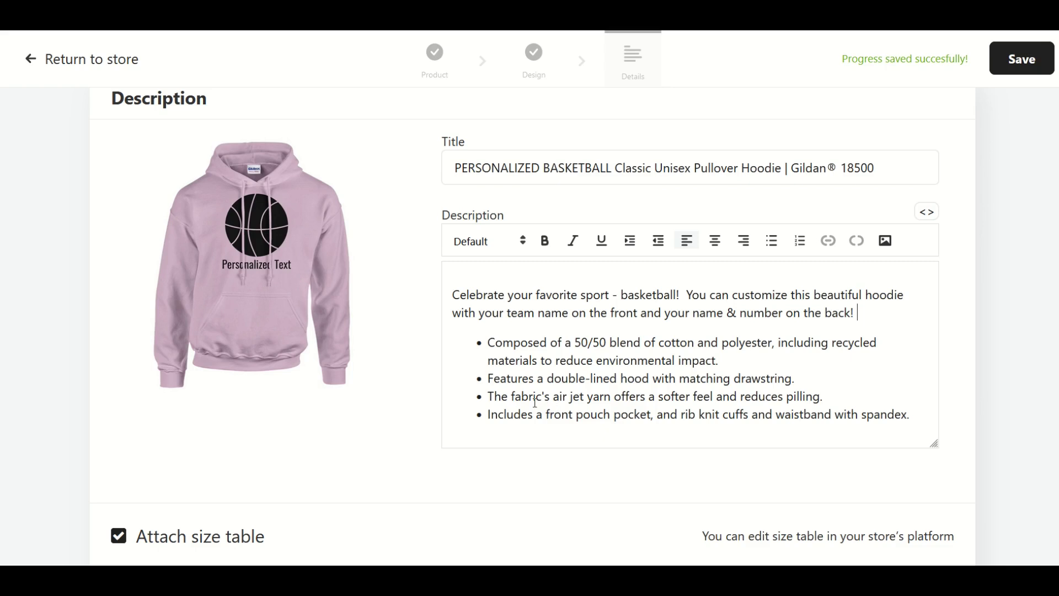
# Step: Review the attached metric and imperial size tables, and open the options of the basketball hoodie in the store's product list
pyautogui.scroll(-4, 534, 405)
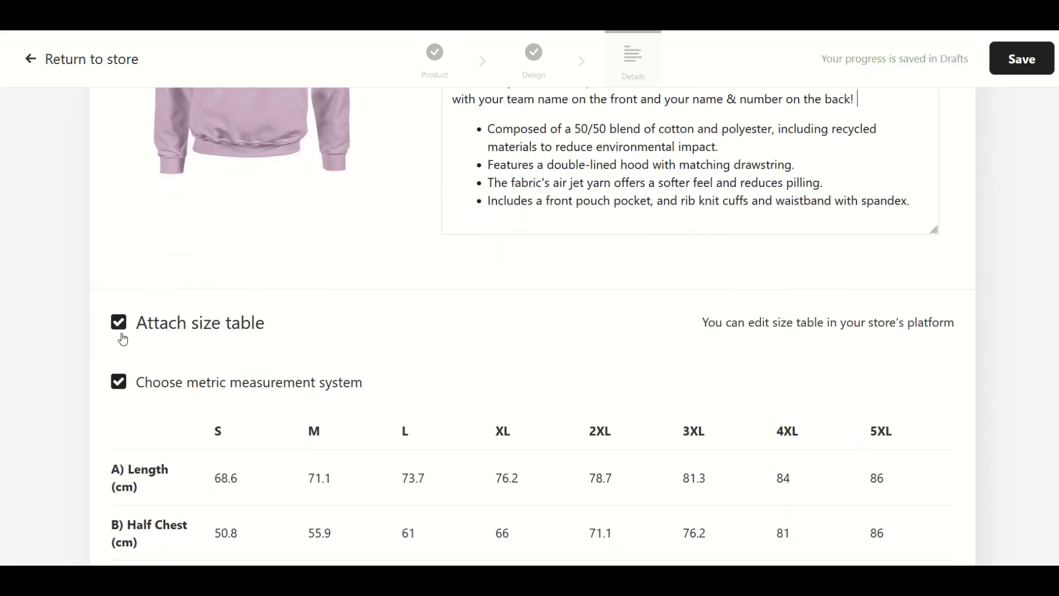
pyautogui.scroll(-4, 123, 339)
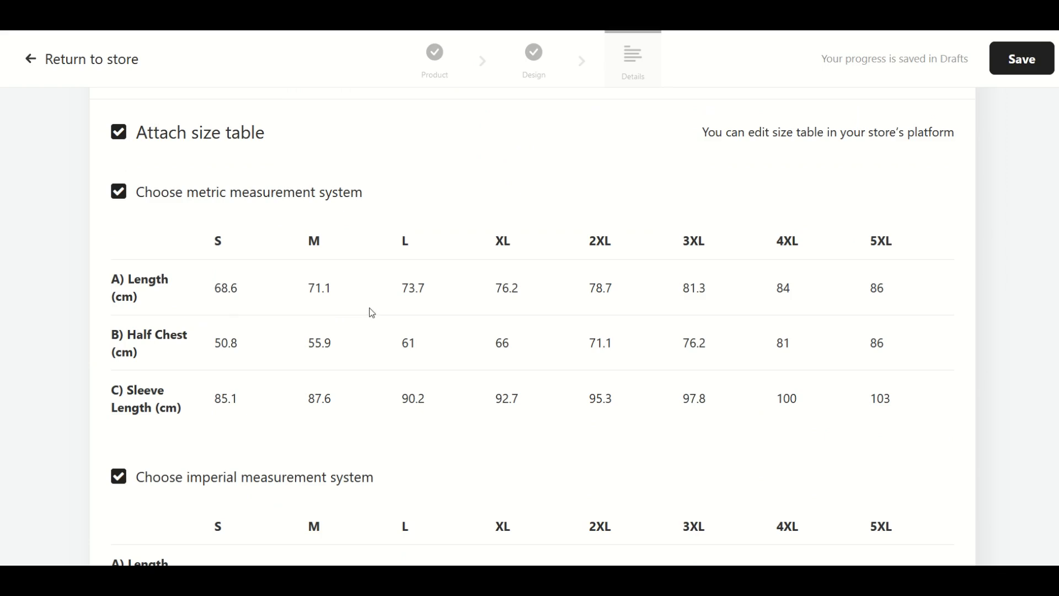
pyautogui.scroll(4, 364, 312)
pyautogui.scroll(-4, 359, 317)
pyautogui.scroll(-10, 392, 320)
pyautogui.scroll(9, 248, 316)
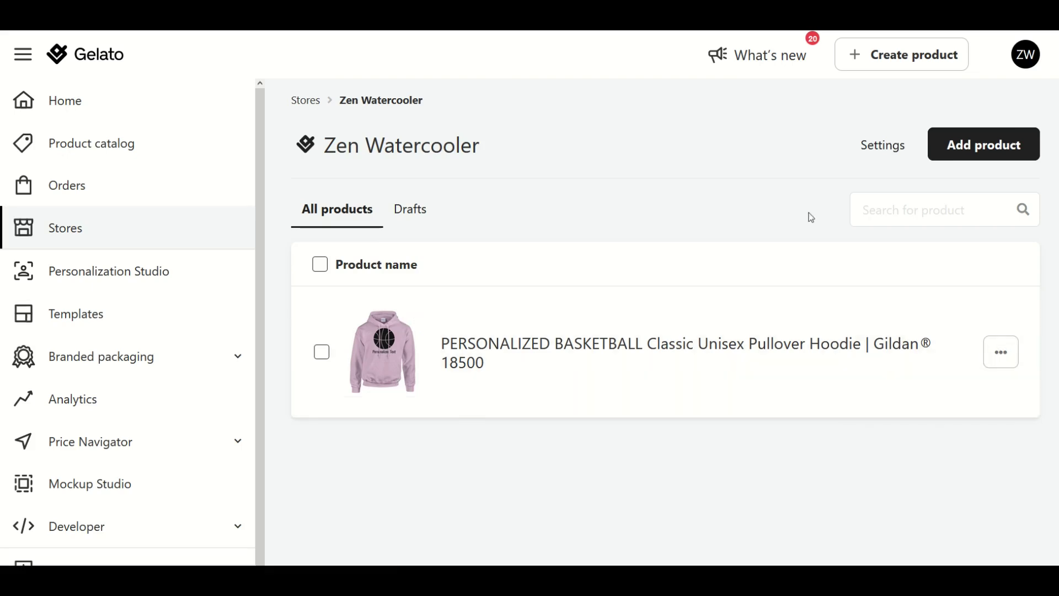
pyautogui.click(1005, 366)
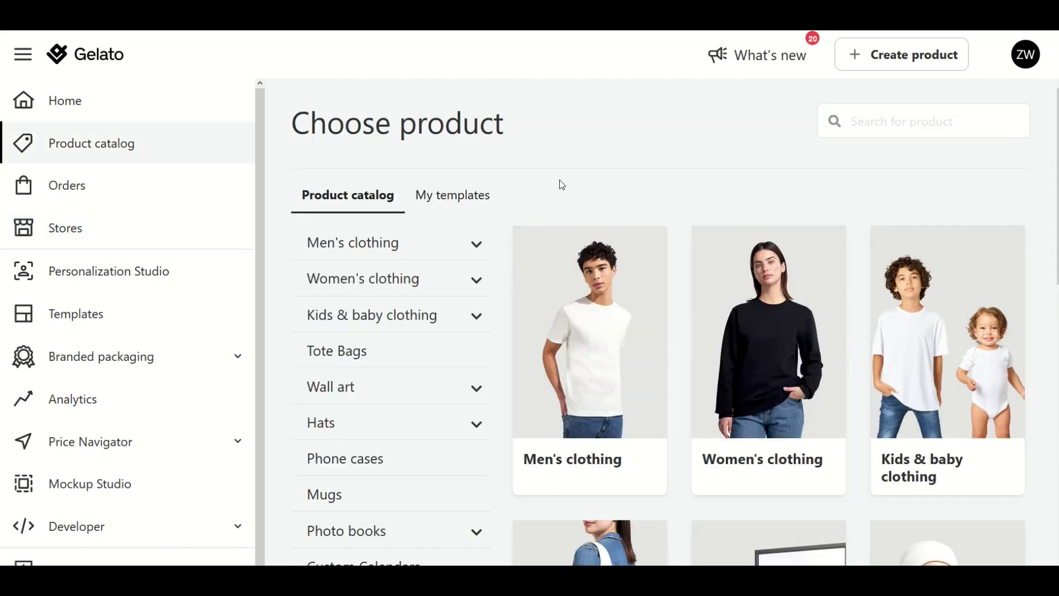
# Step: Look through the product catalog's categories, from Men's clothing to Stationery & Business
pyautogui.scroll(-9, 562, 185)
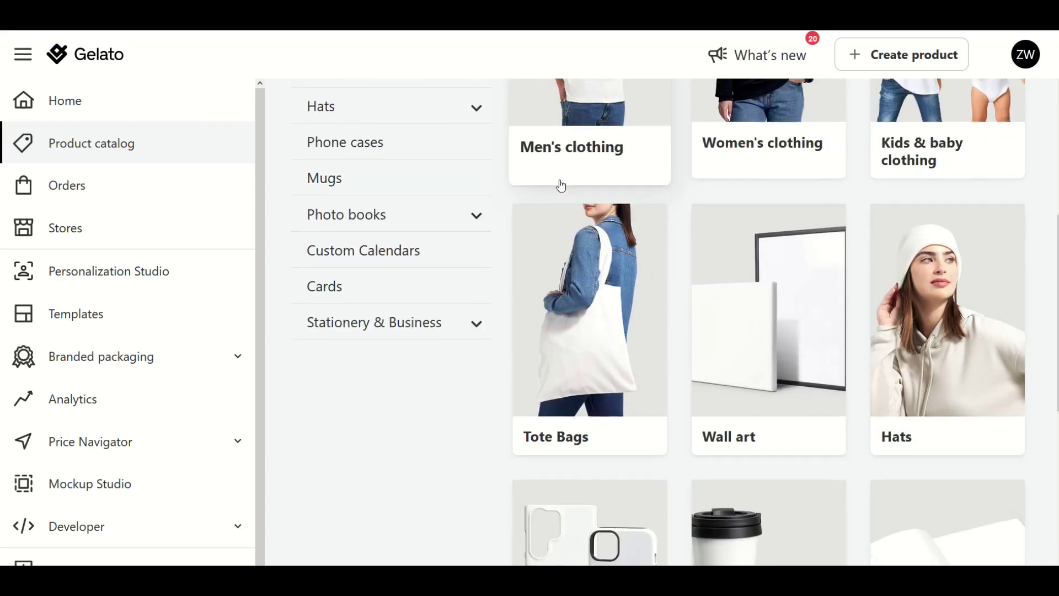
pyautogui.scroll(-5, 562, 186)
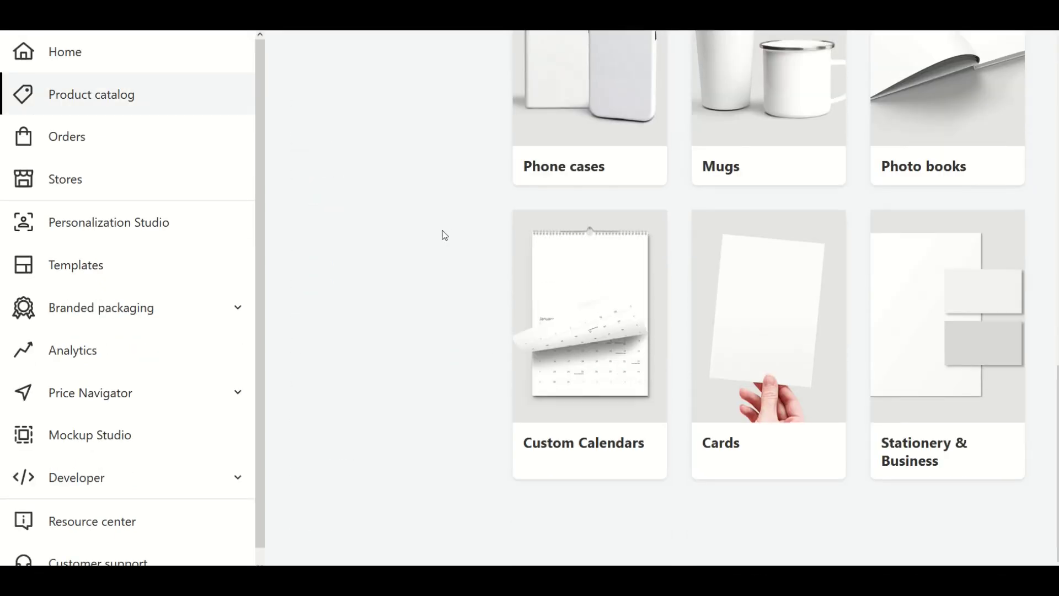
pyautogui.scroll(12, 436, 264)
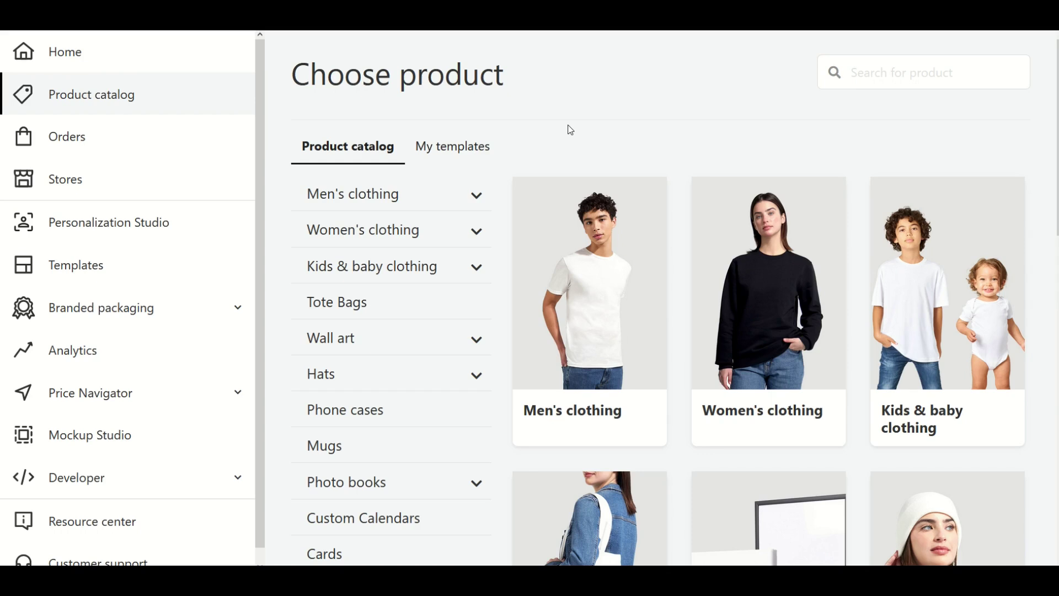
# Step: Open the men's long sleeve shirts category and examine the Premium and Classic Unisex Longsleeve T-shirt listings
pyautogui.scroll(-4, 570, 130)
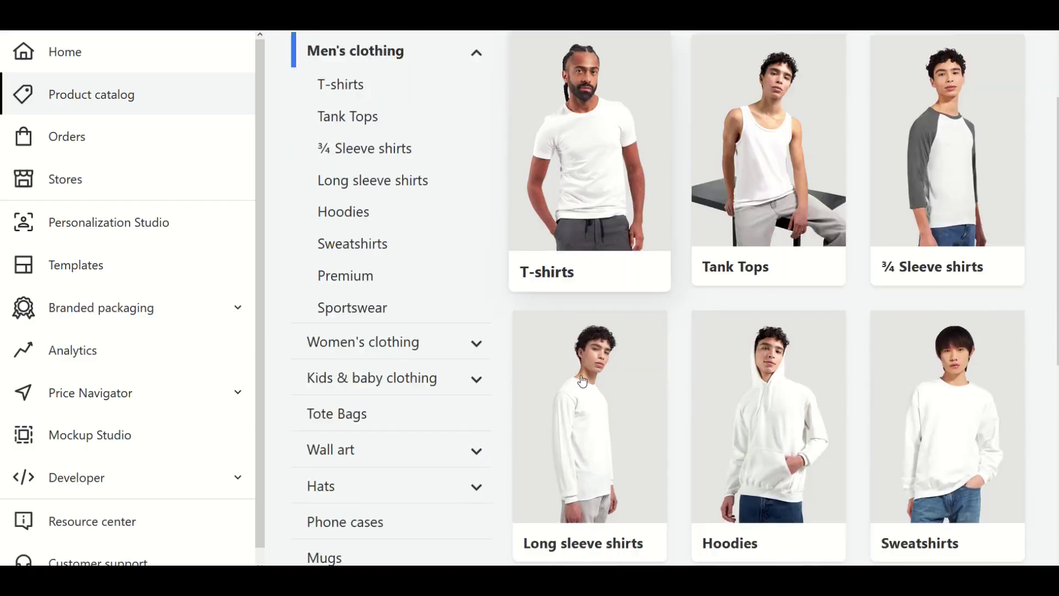
pyautogui.scroll(-4, 574, 342)
pyautogui.click(574, 342)
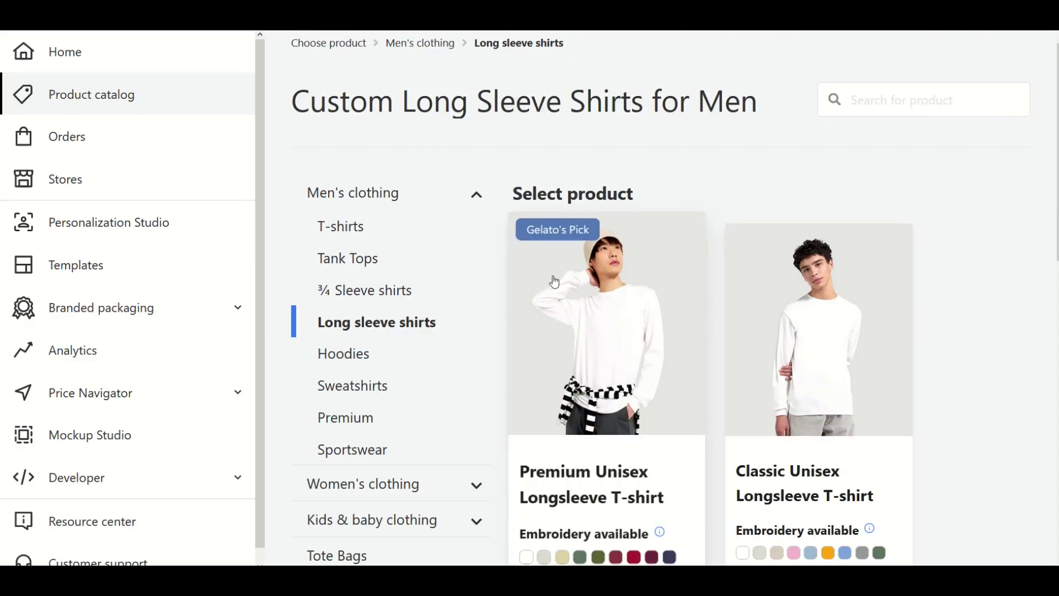
pyautogui.scroll(-2, 963, 331)
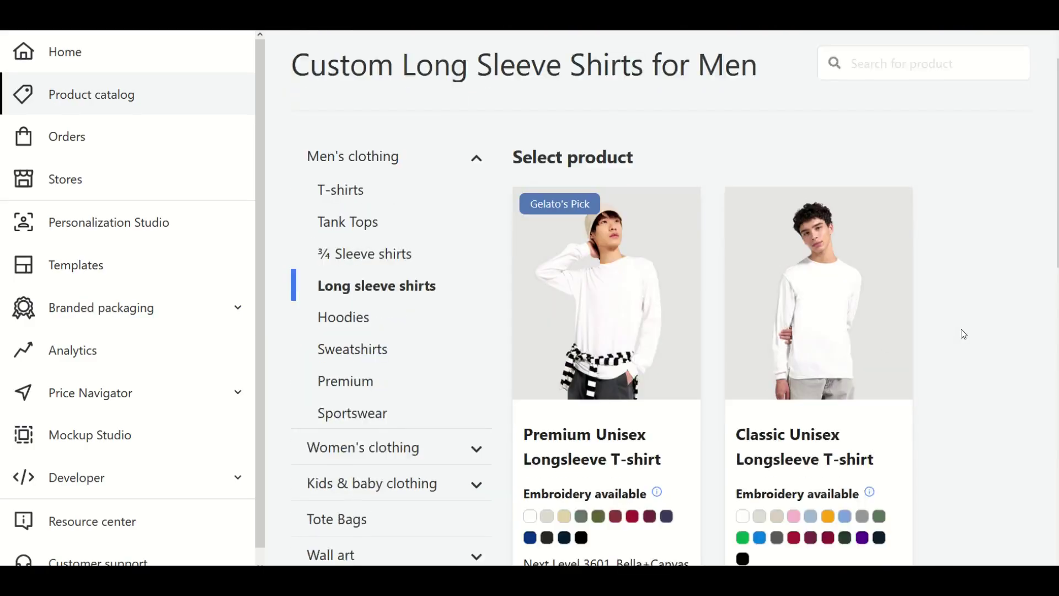
pyautogui.scroll(-2, 963, 333)
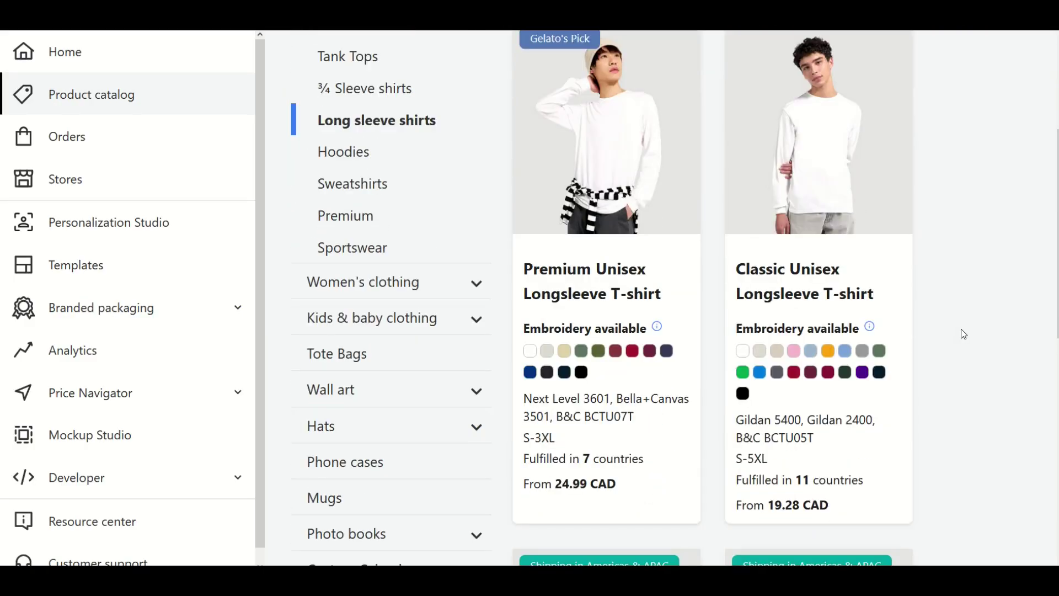